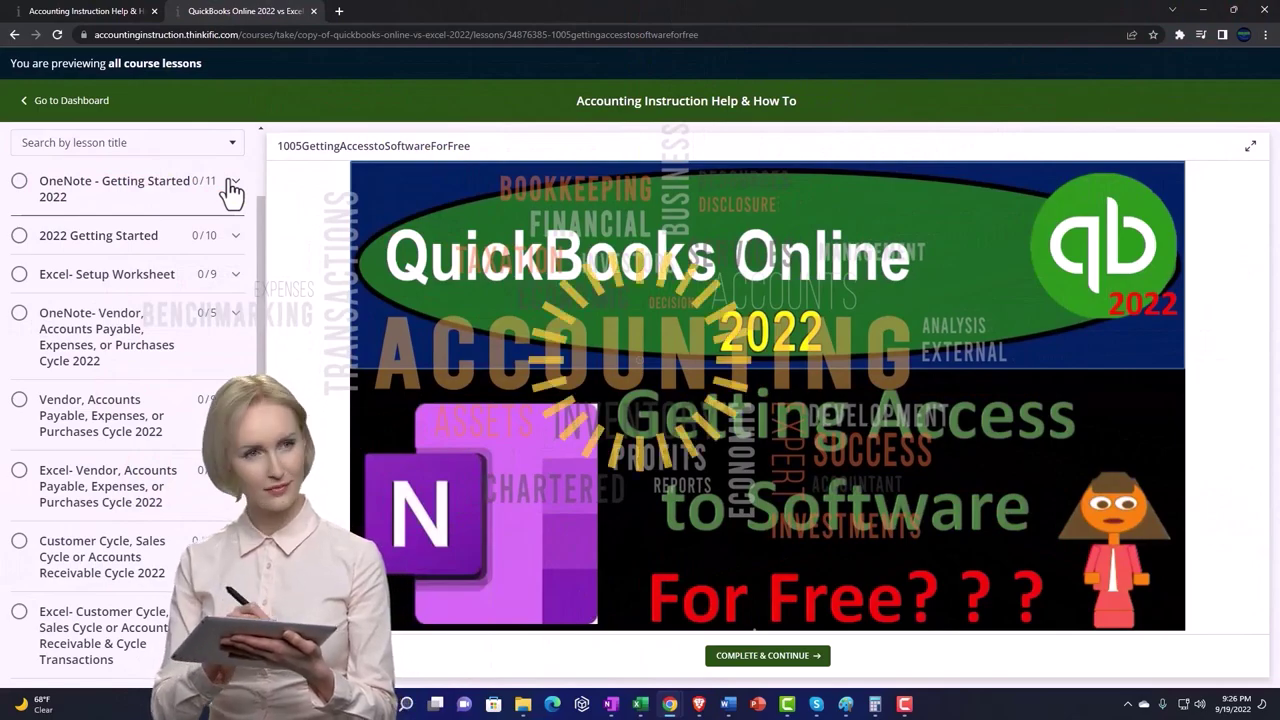
left_click(232, 188)
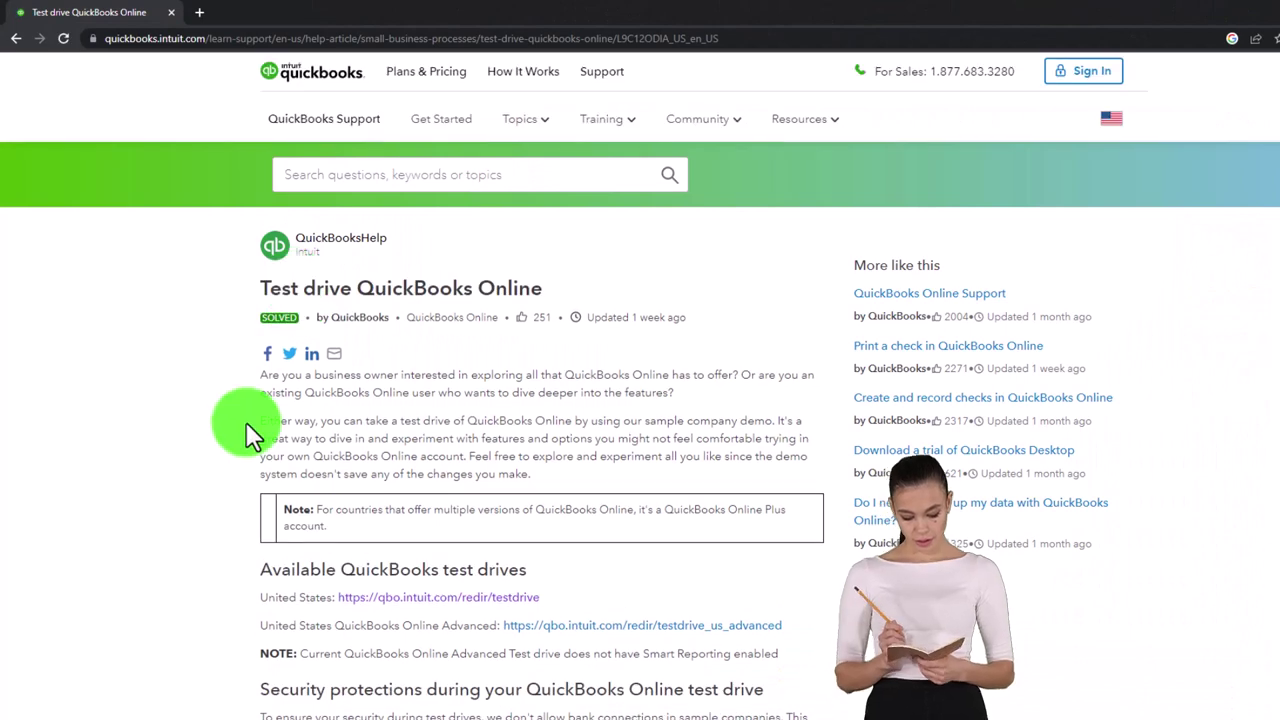
- Open the United States QuickBooks Online test drive from the help article and set the browser zoom to 125%
scroll(246, 423, "down", 2)
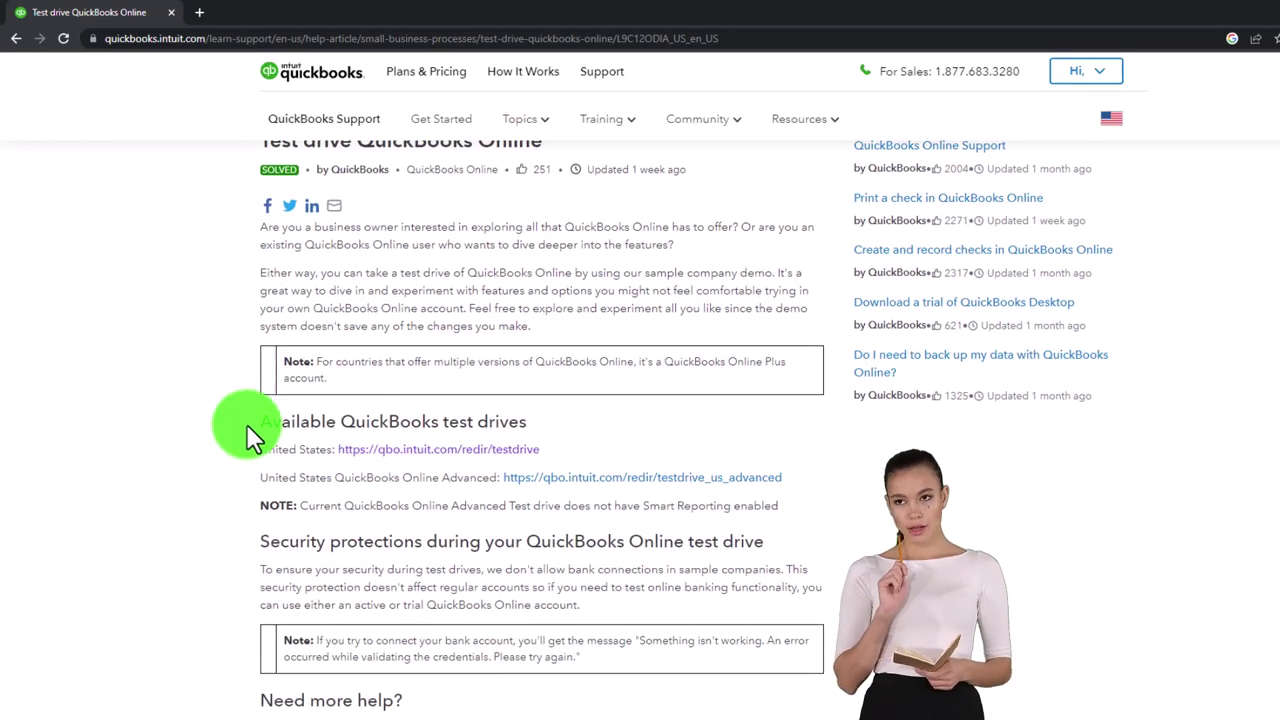
left_click(368, 456)
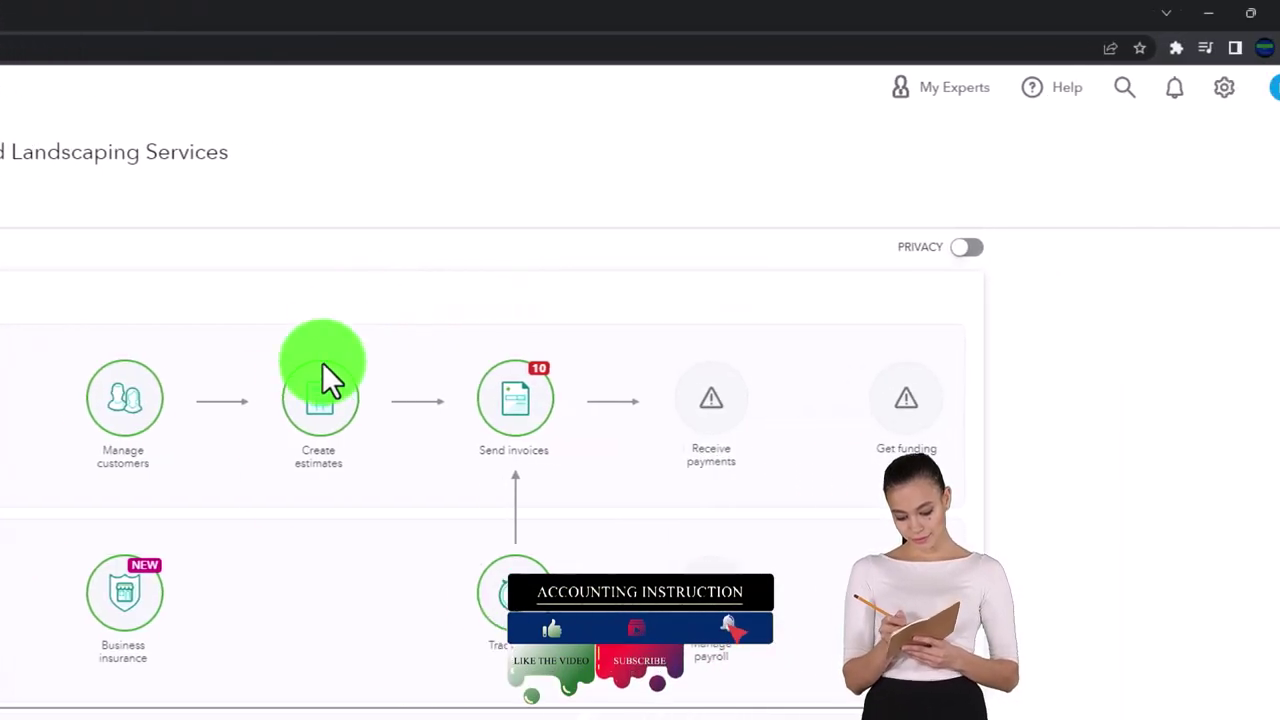
key("ctrl+plus")
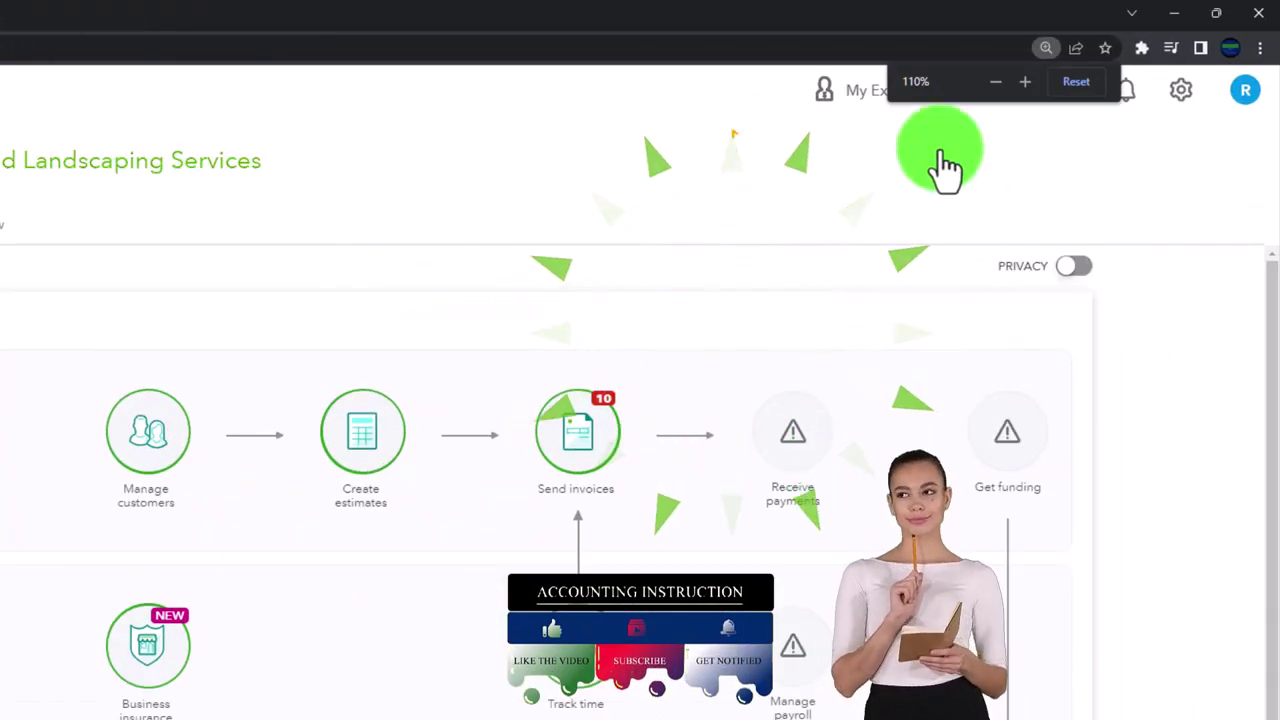
key("ctrl+plus")
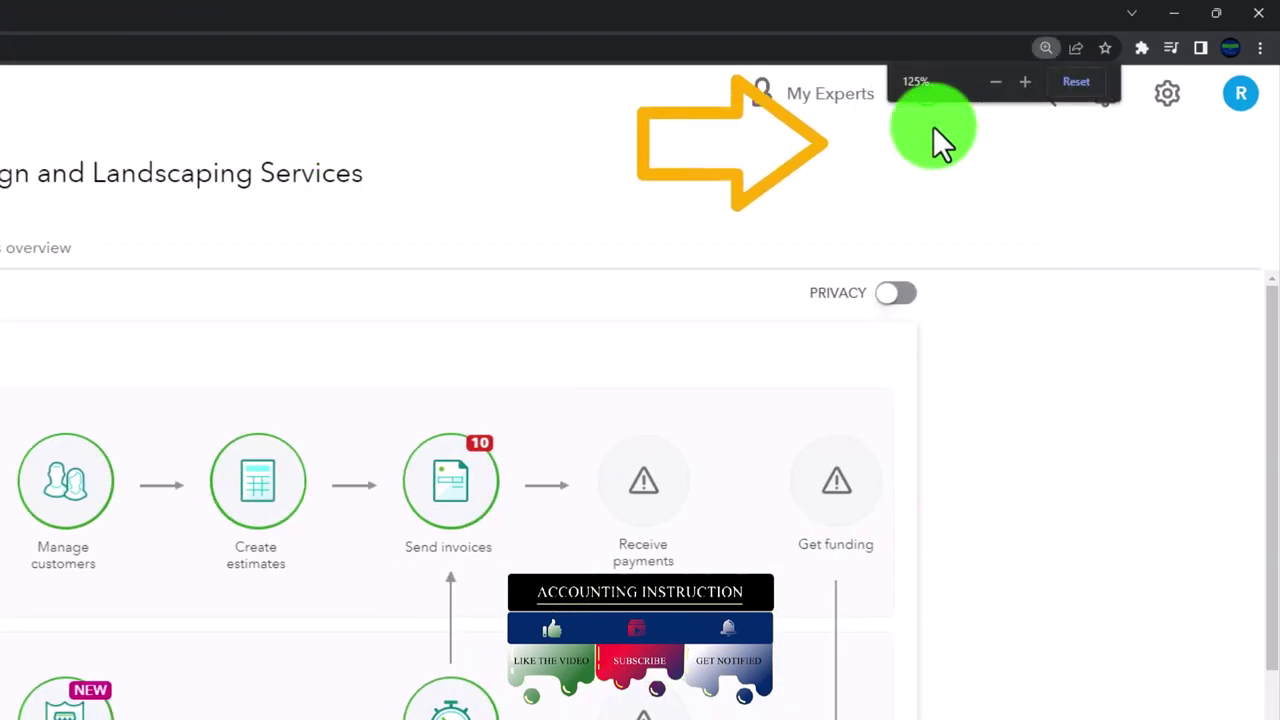
- Look up the option for switching between Accountant view and Business view in the settings, and close the settings
left_click(1162, 112)
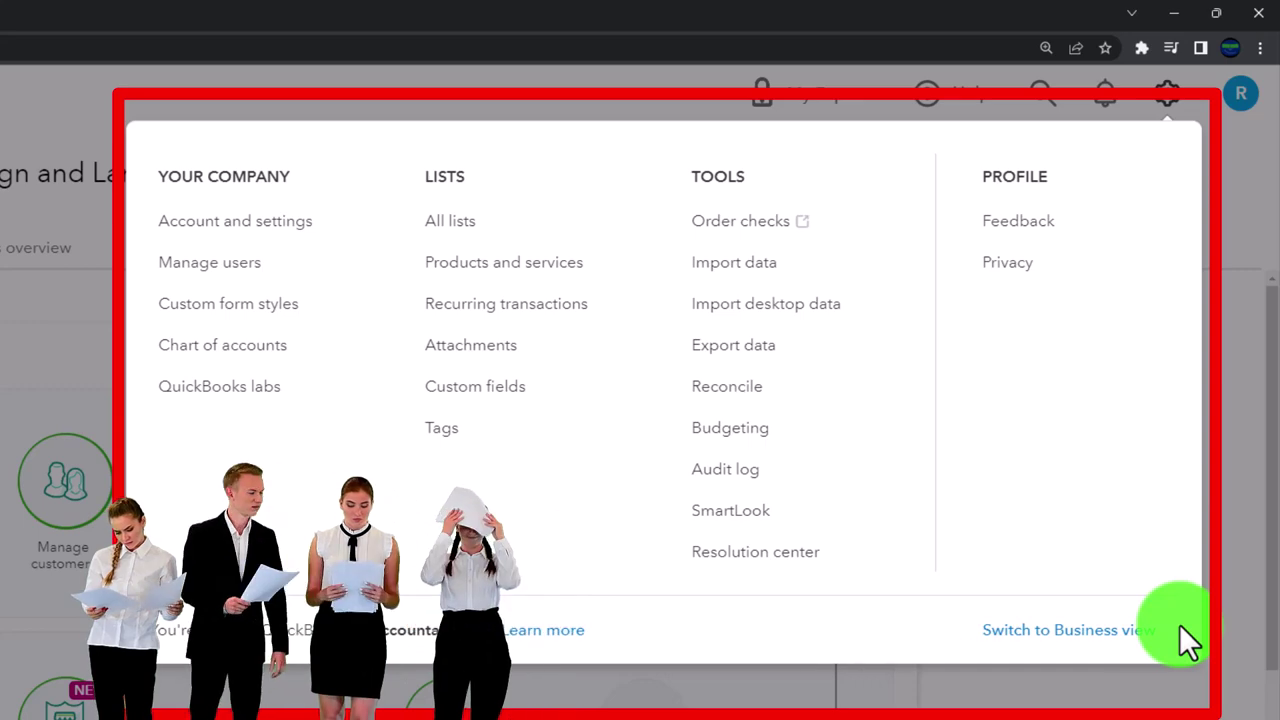
left_click(1144, 711)
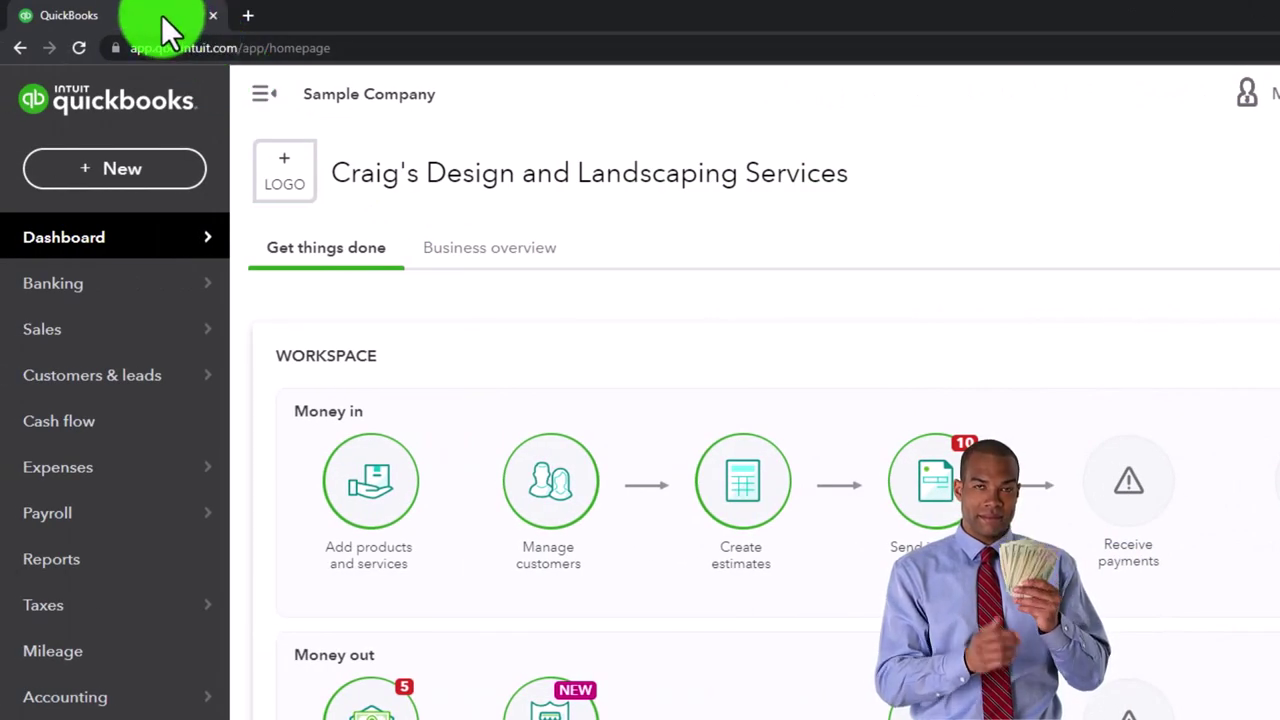
- Duplicate the sample company's homepage tab twice so that three browser tabs are open
right_click(161, 15)
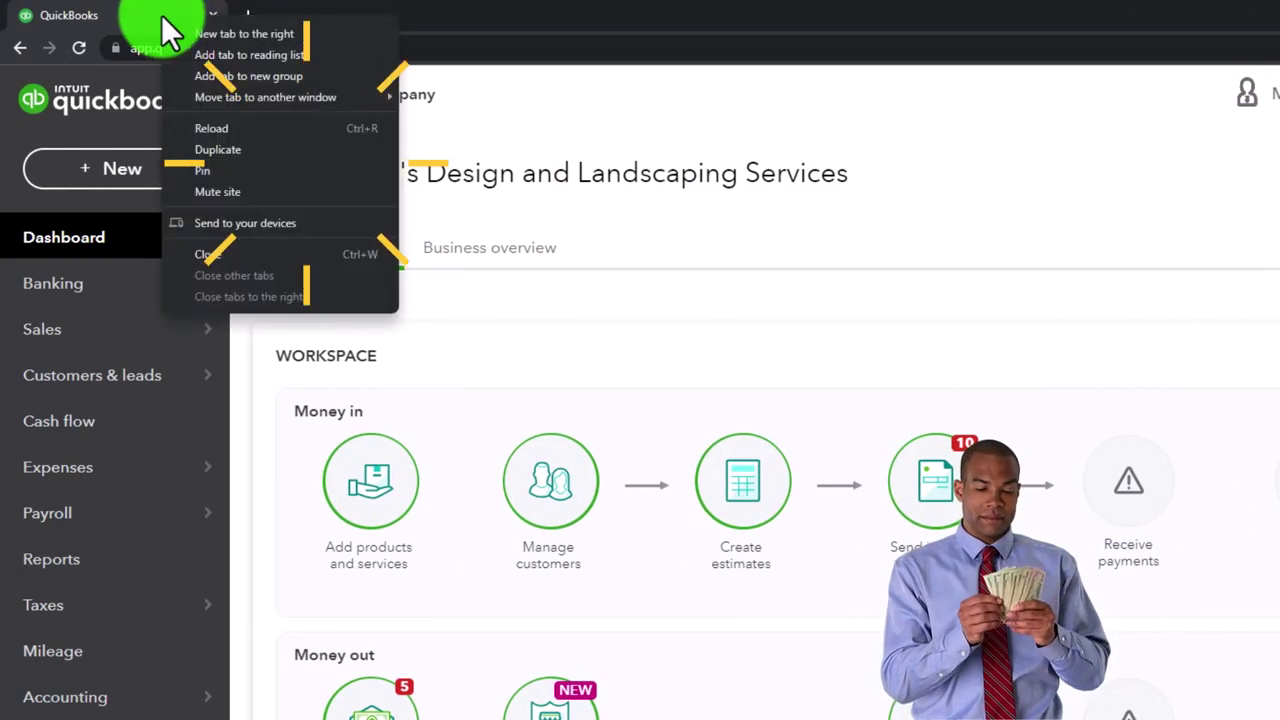
left_click(230, 150)
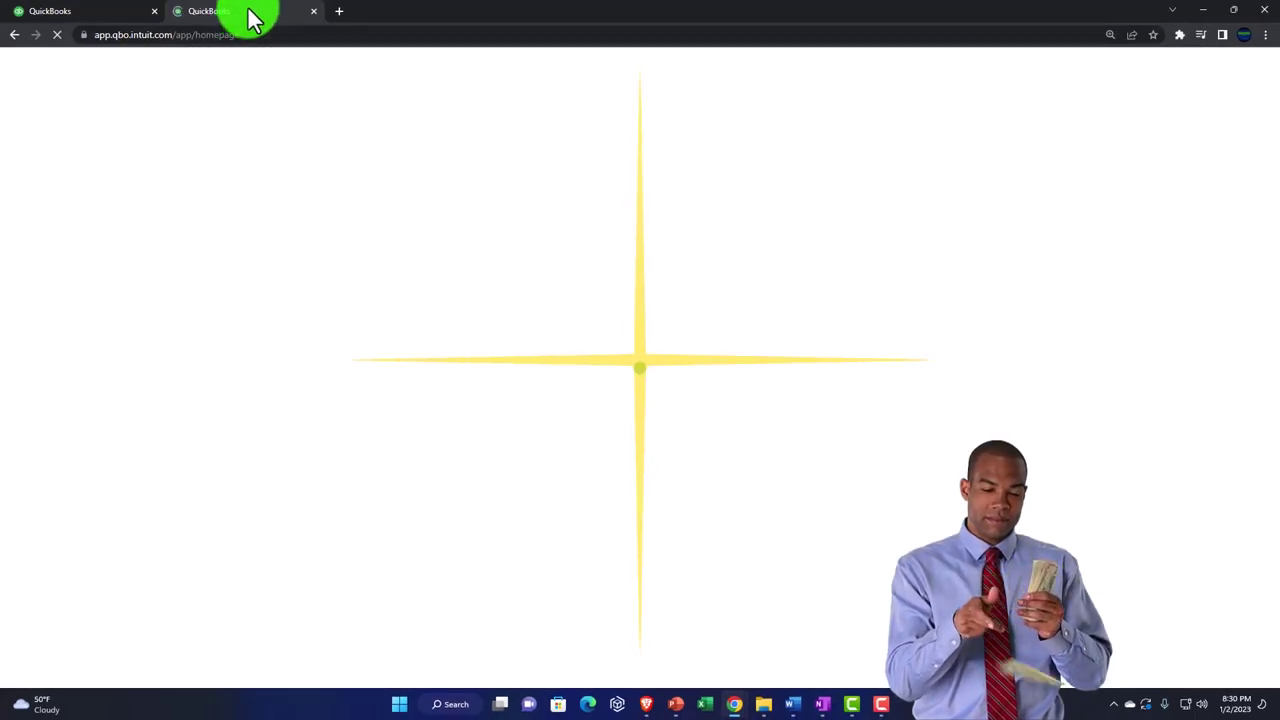
right_click(251, 19)
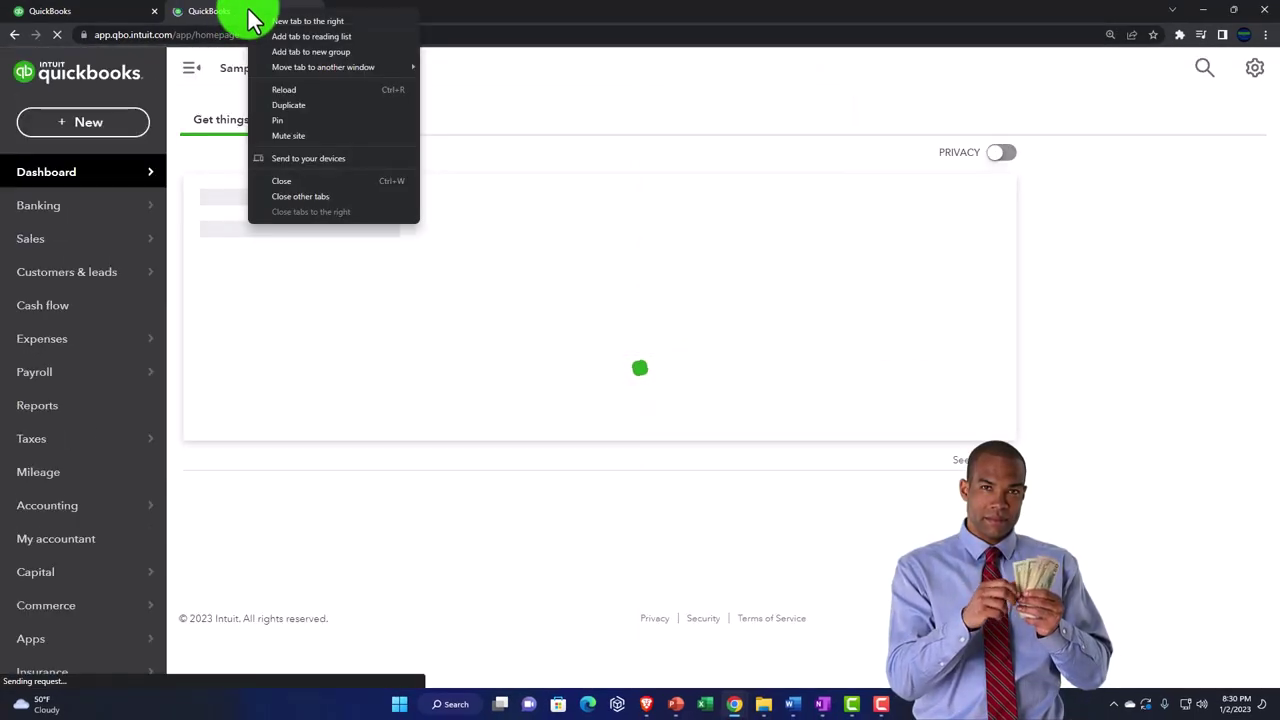
left_click(321, 103)
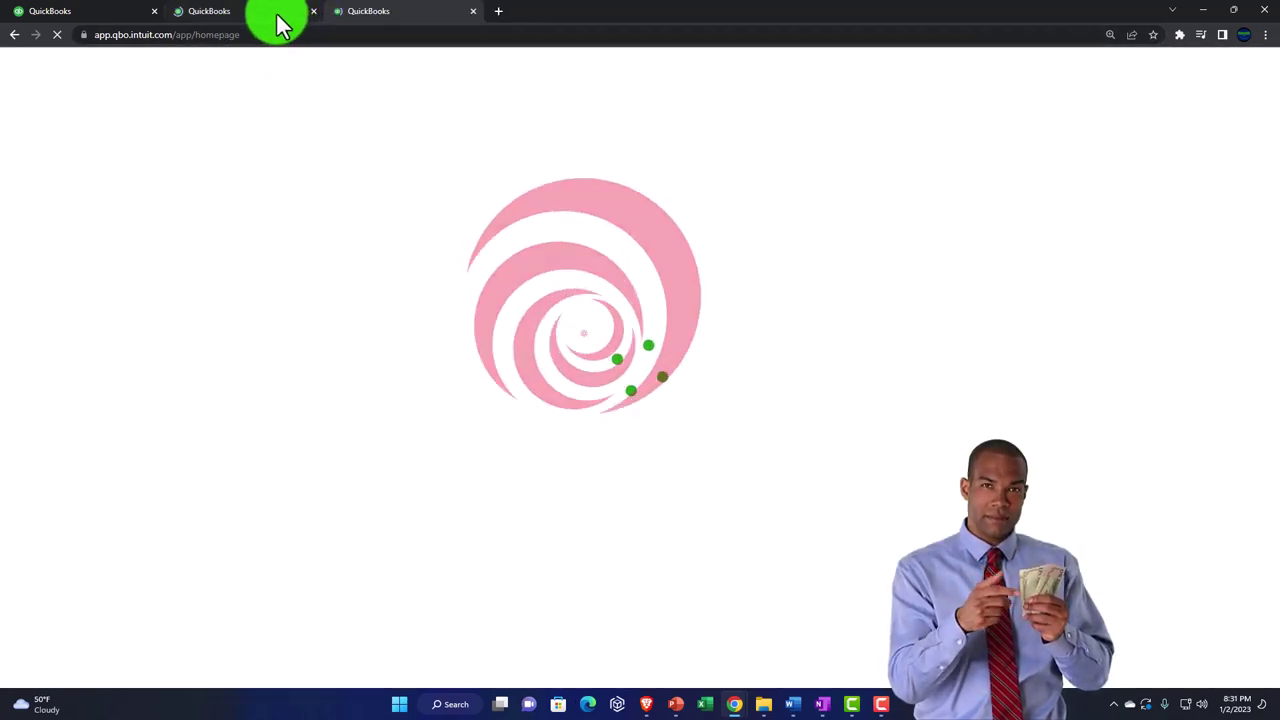
- Open the favorite Balance Sheet report in the second browser tab
left_click(277, 20)
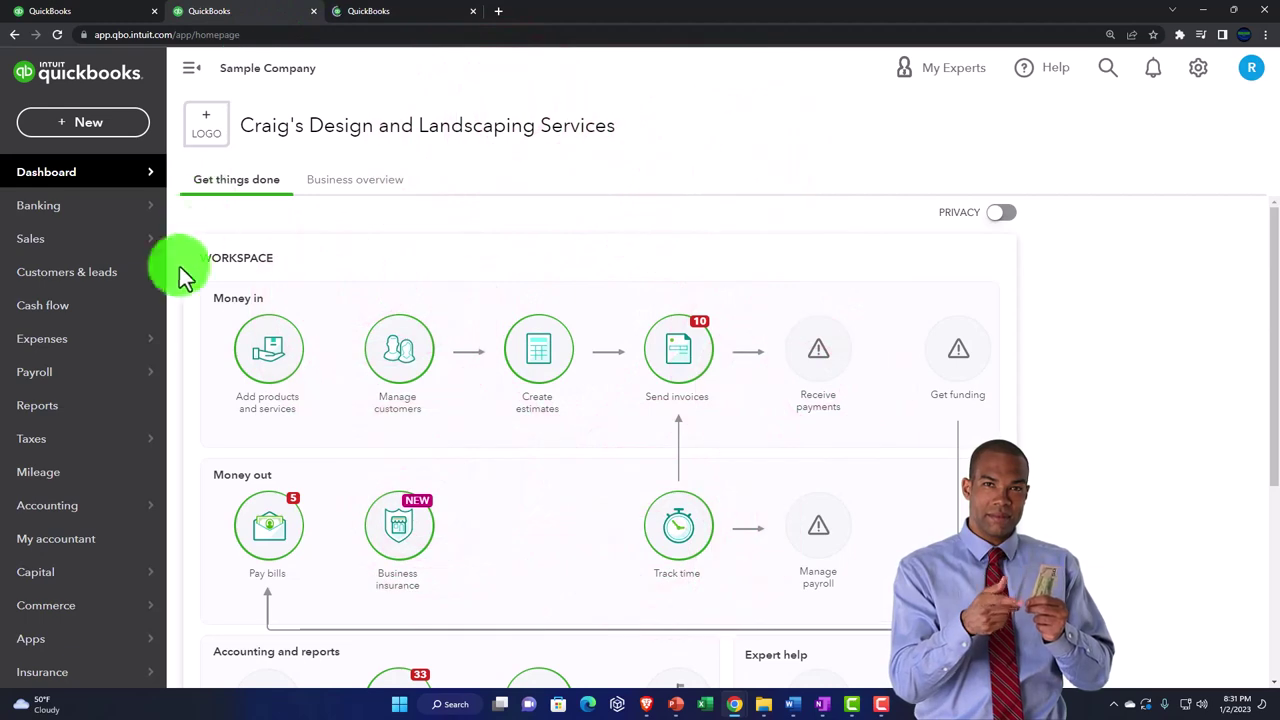
left_click(98, 412)
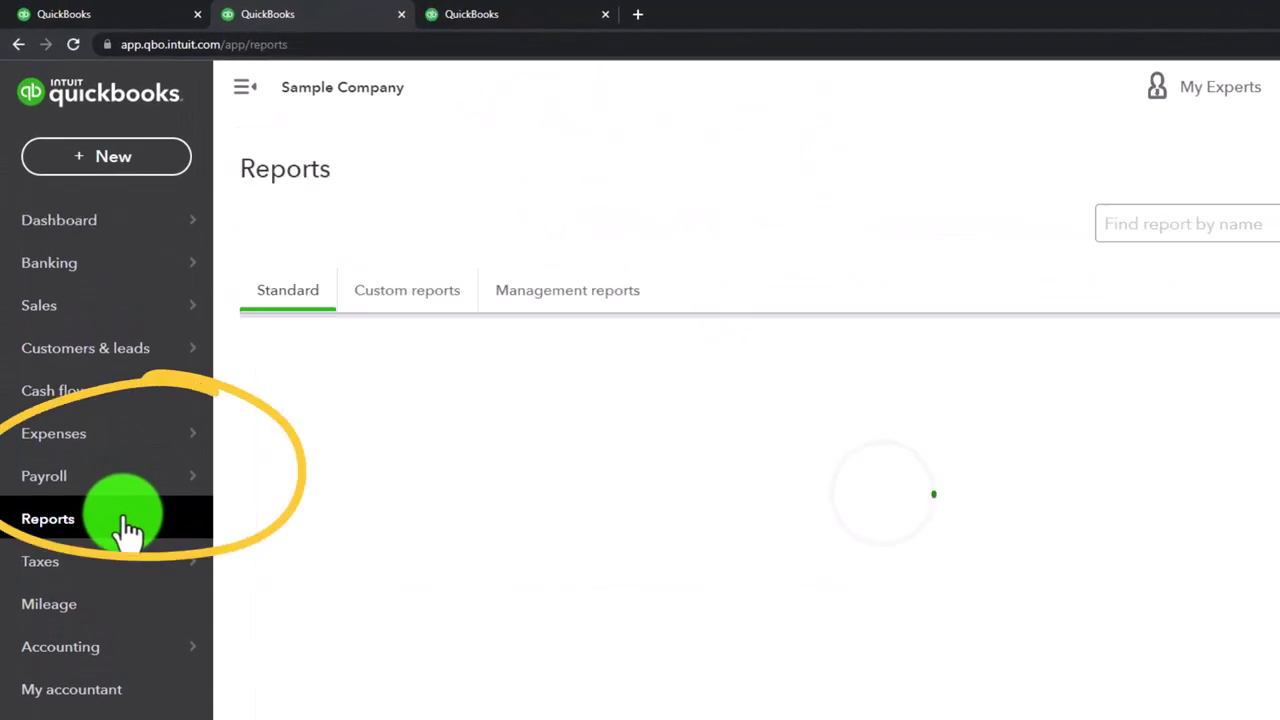
left_click(357, 500)
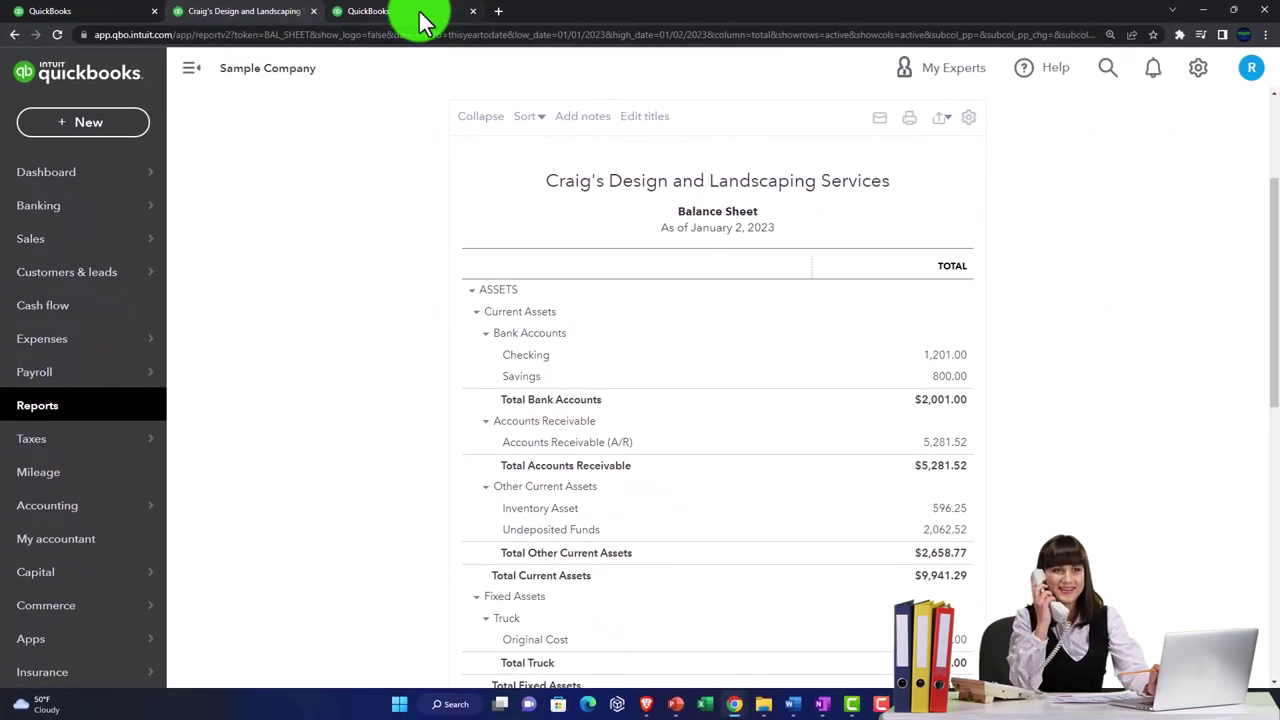
- Open the favorite Profit and Loss report in the third browser tab and collapse the navigation sidebar
left_click(420, 22)
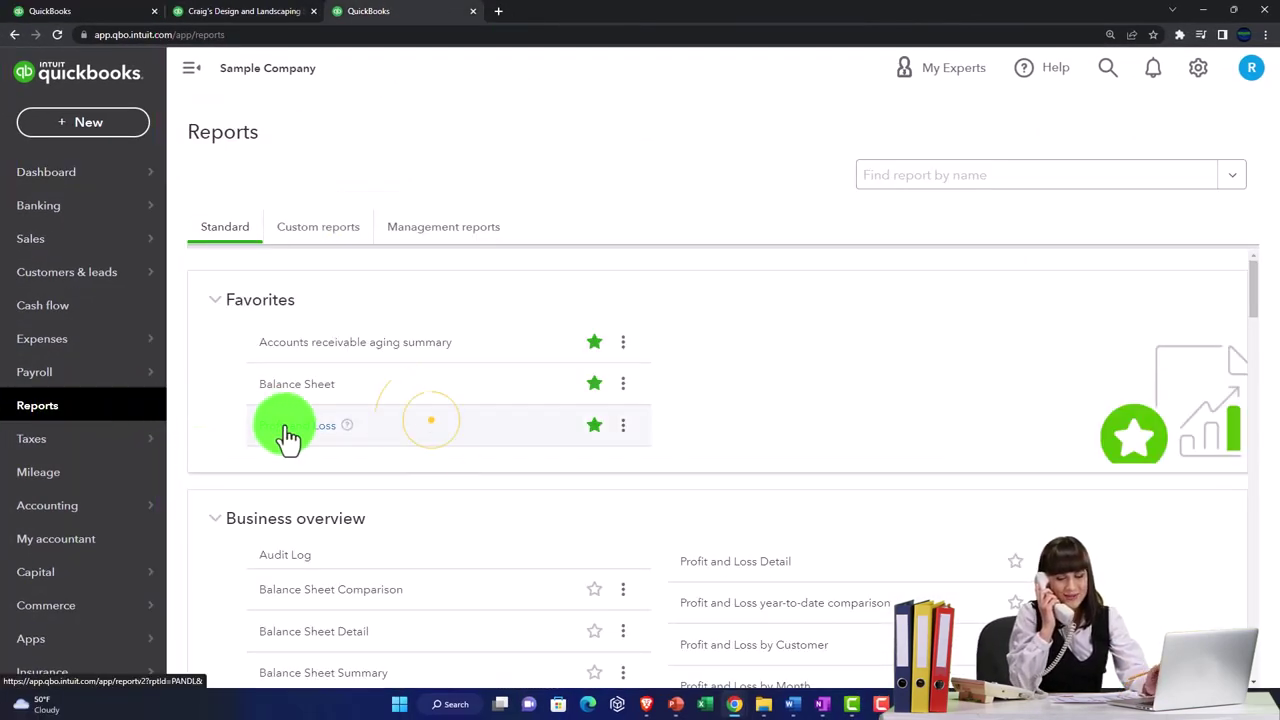
left_click(287, 432)
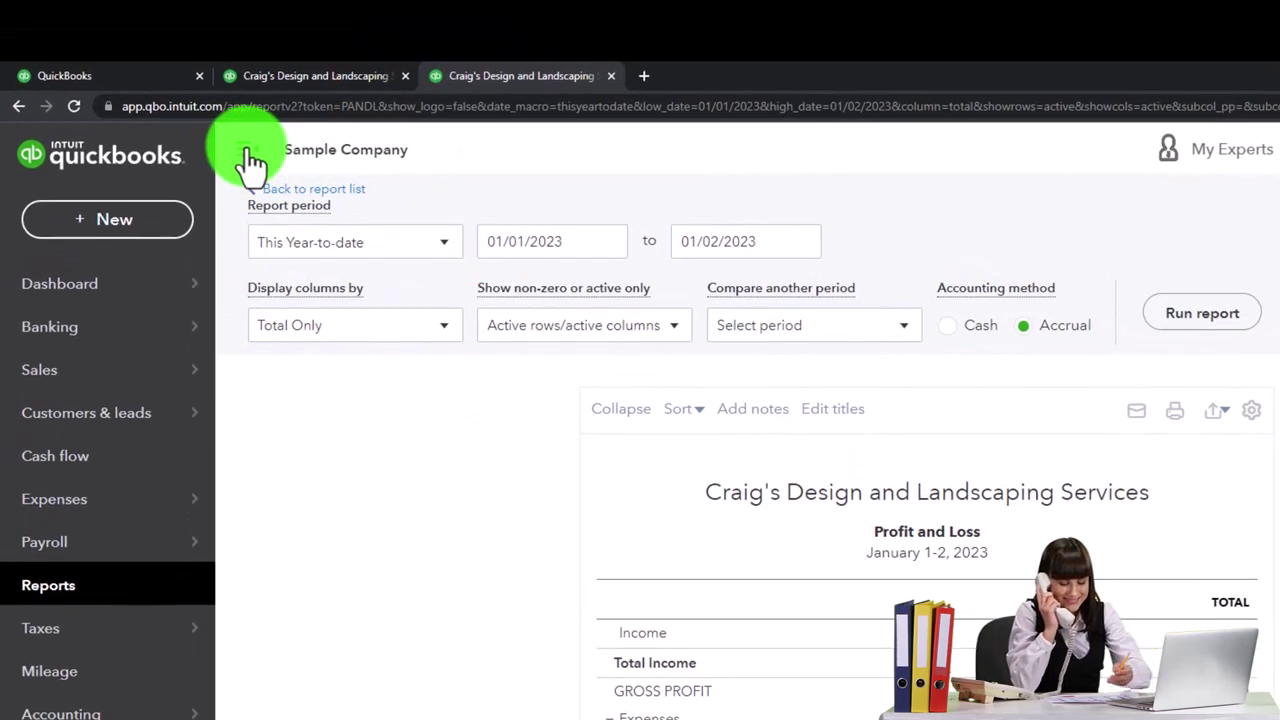
left_click(249, 155)
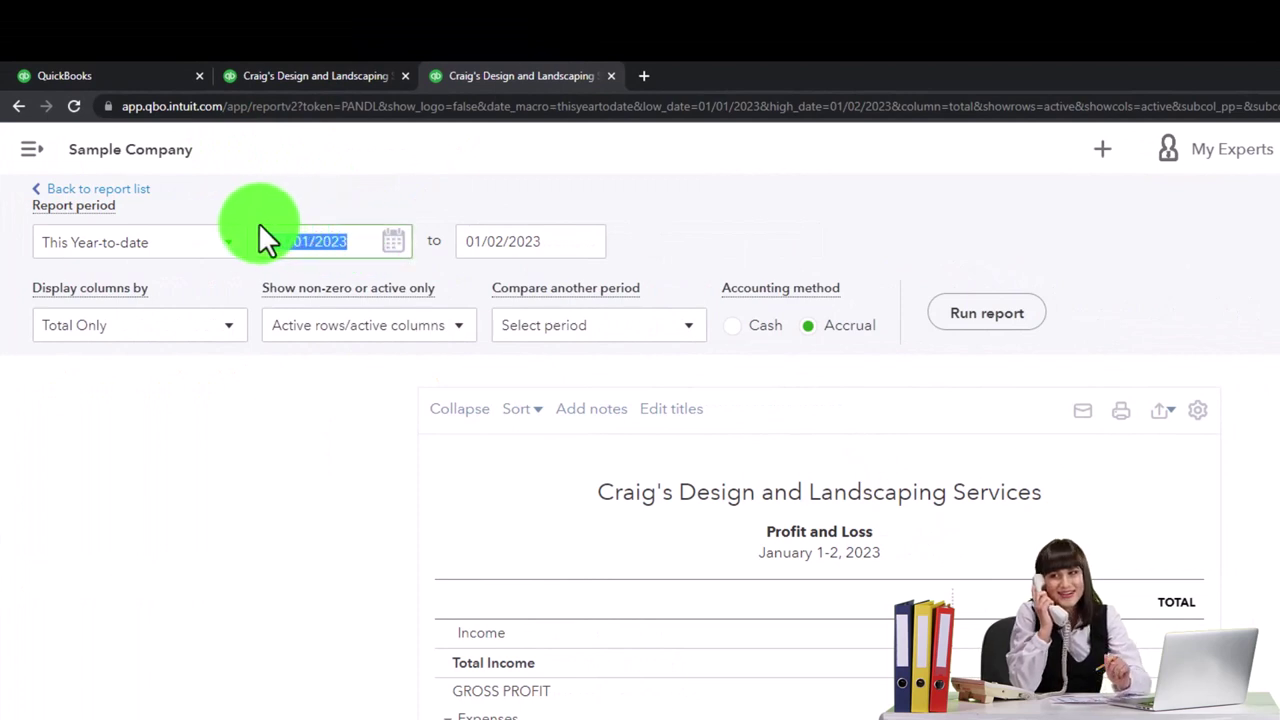
- Set the Profit and Loss report period to 01/01/2022 through 12/31/2022 and run the report
type("01012022")
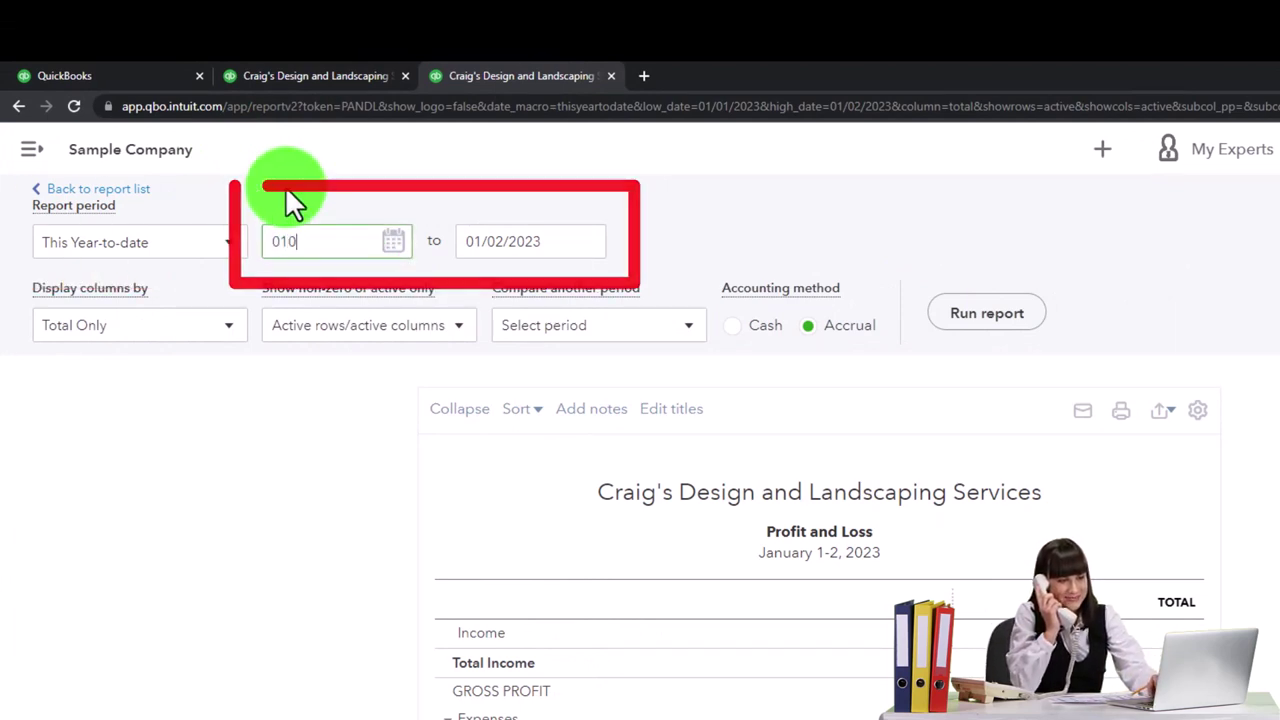
key("Tab")
type("12312")
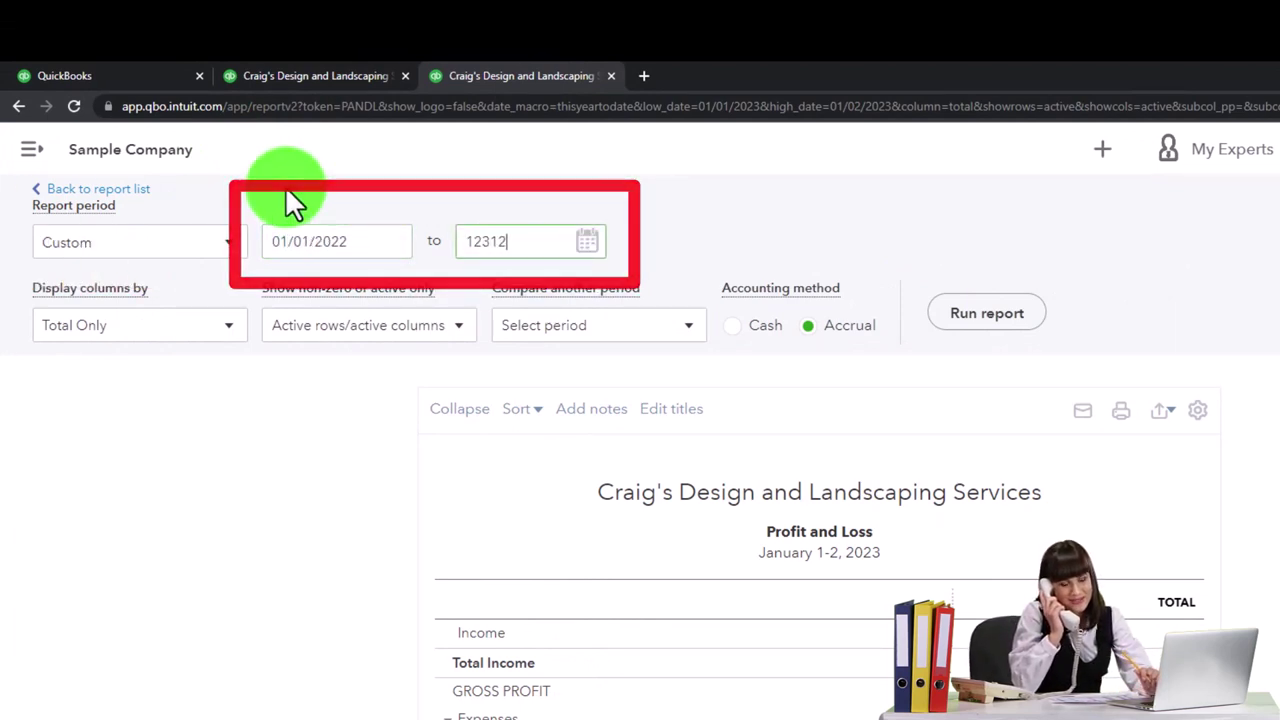
type("022")
left_click(955, 315)
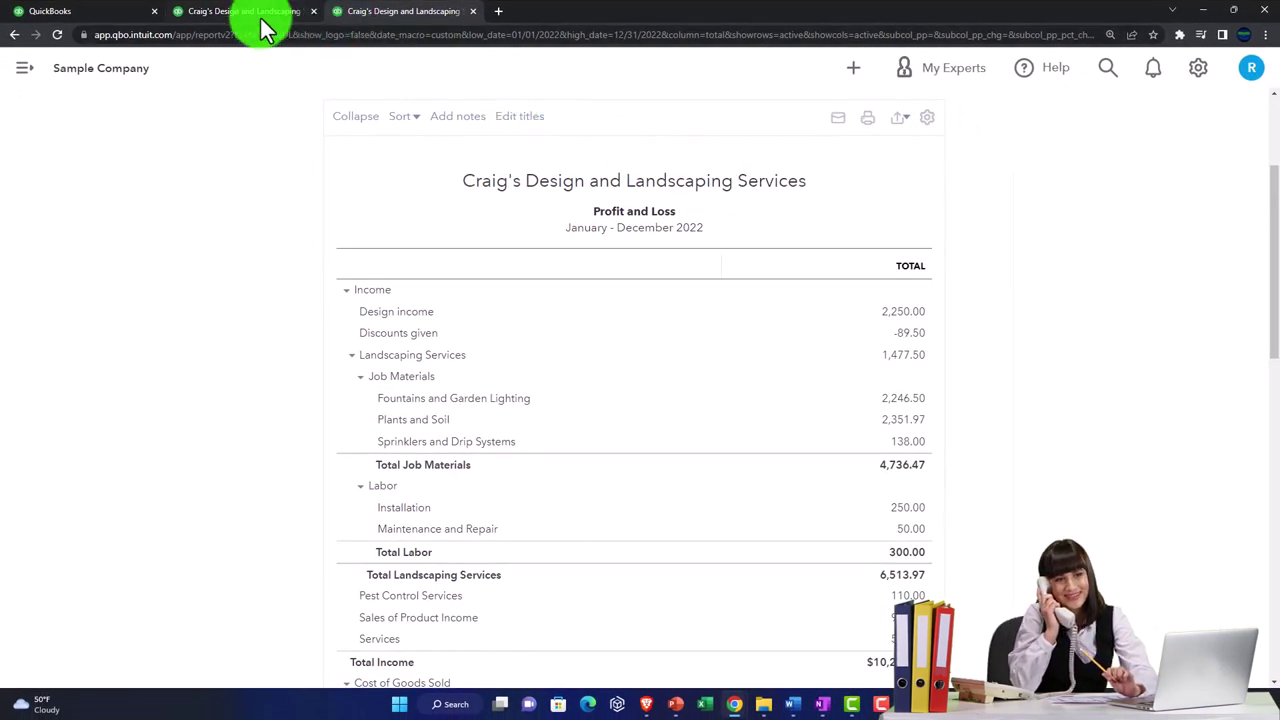
- In the Balance Sheet tab, collapse the navigation sidebar, set the report period to 01/01/2022 through 12/31/2022, and run the report
left_click(262, 26)
left_click(198, 70)
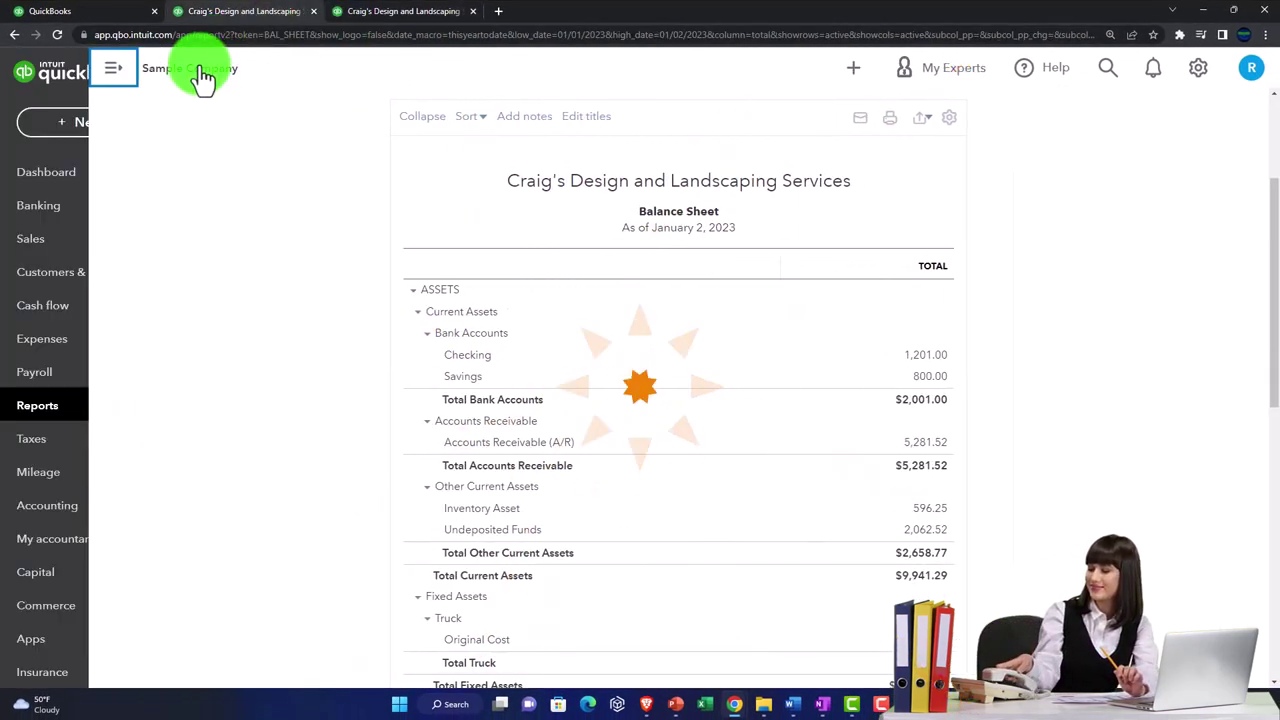
scroll(200, 199, "up", 3)
left_click(449, 289)
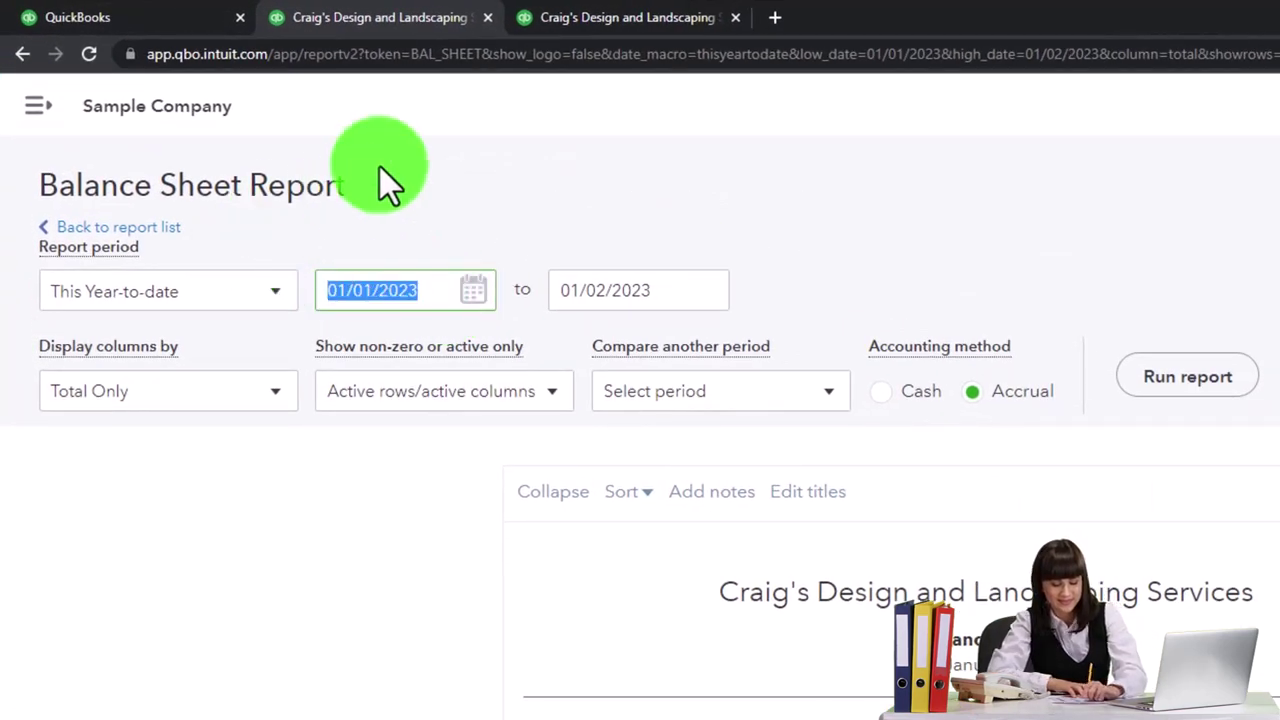
type("01")
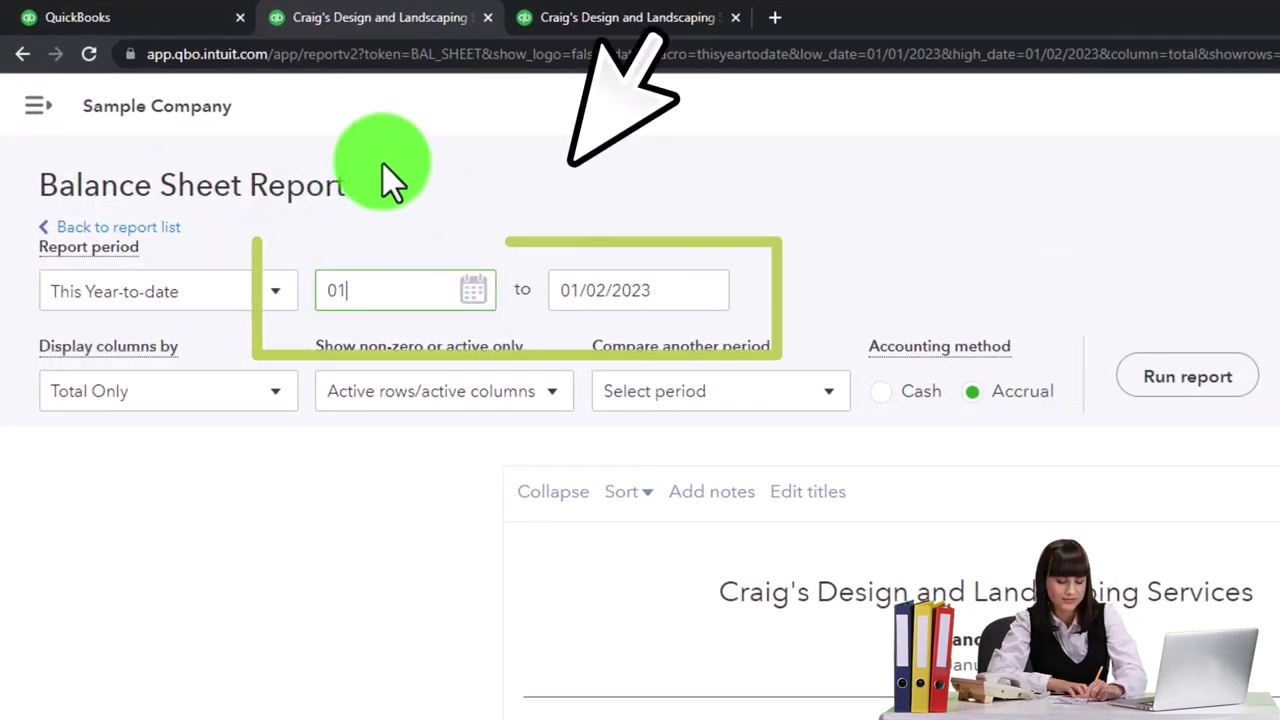
type("/01/2022")
key("Tab")
type("12312022")
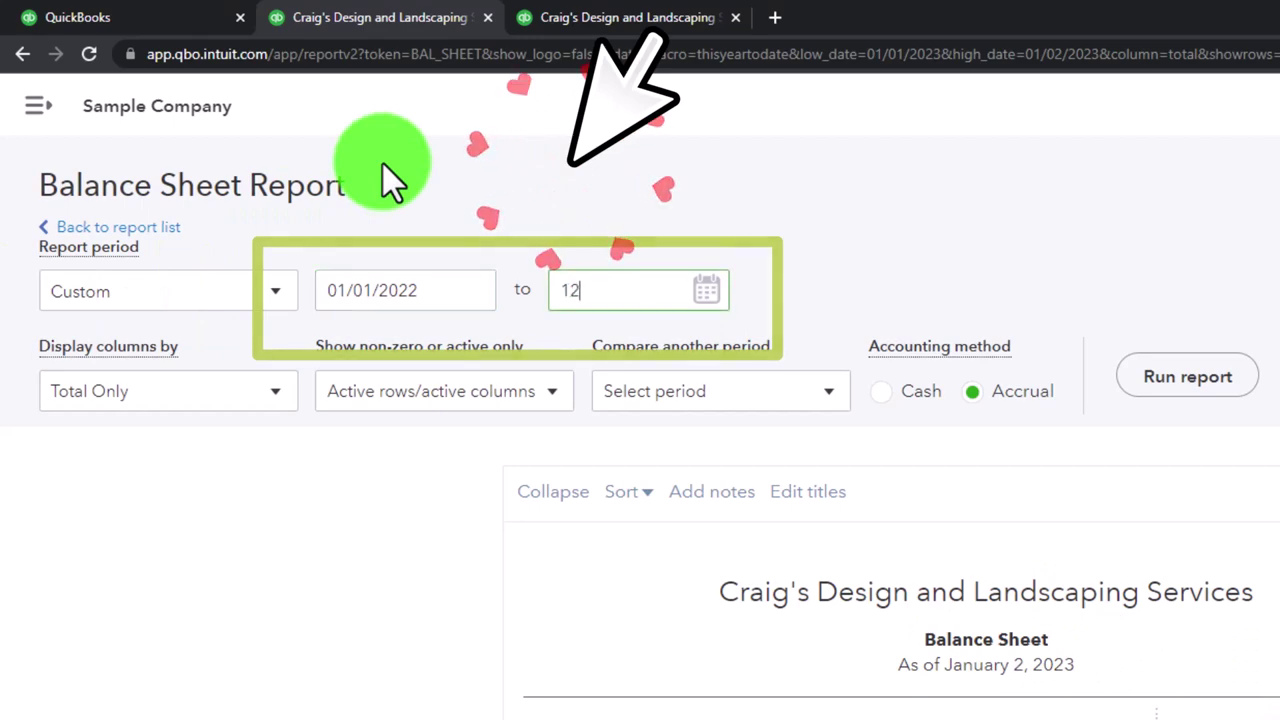
left_click(1186, 390)
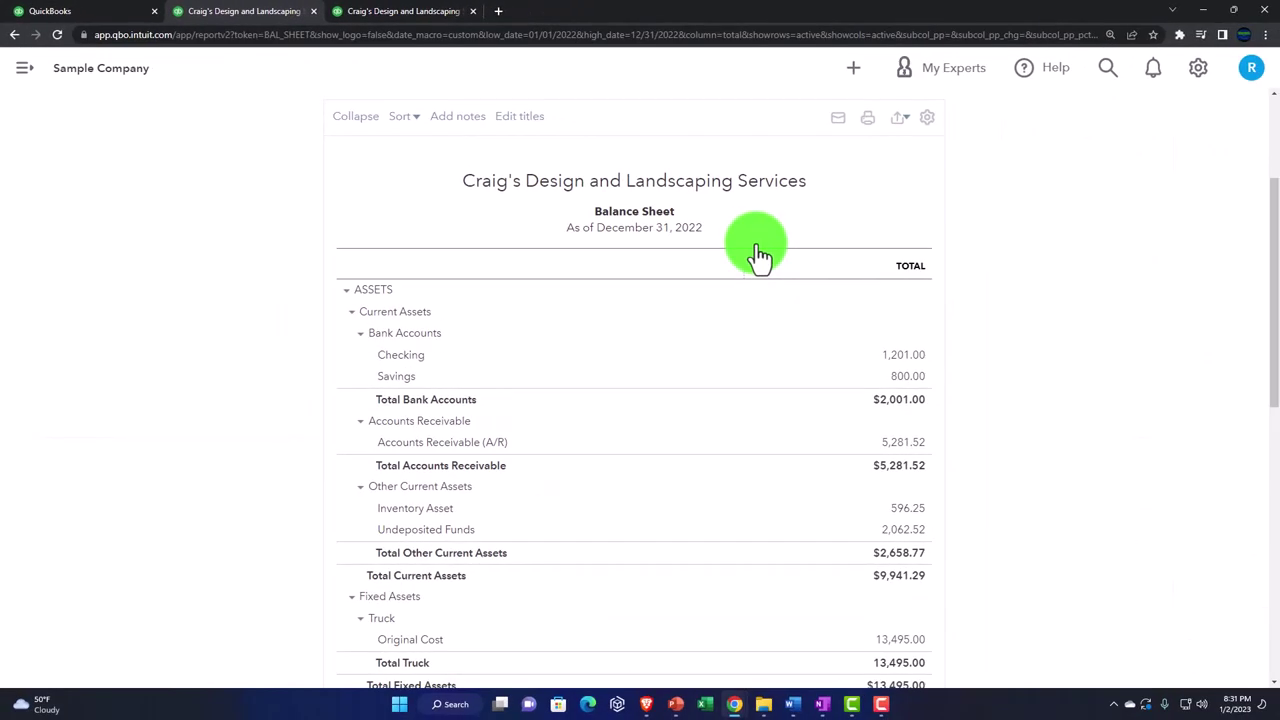
- Enlarge the Balance Sheet to read its asset accounts, and switch to OneNote to examine the customer cycle in the flowchart
key("ctrl+plus")
key("ctrl+plus")
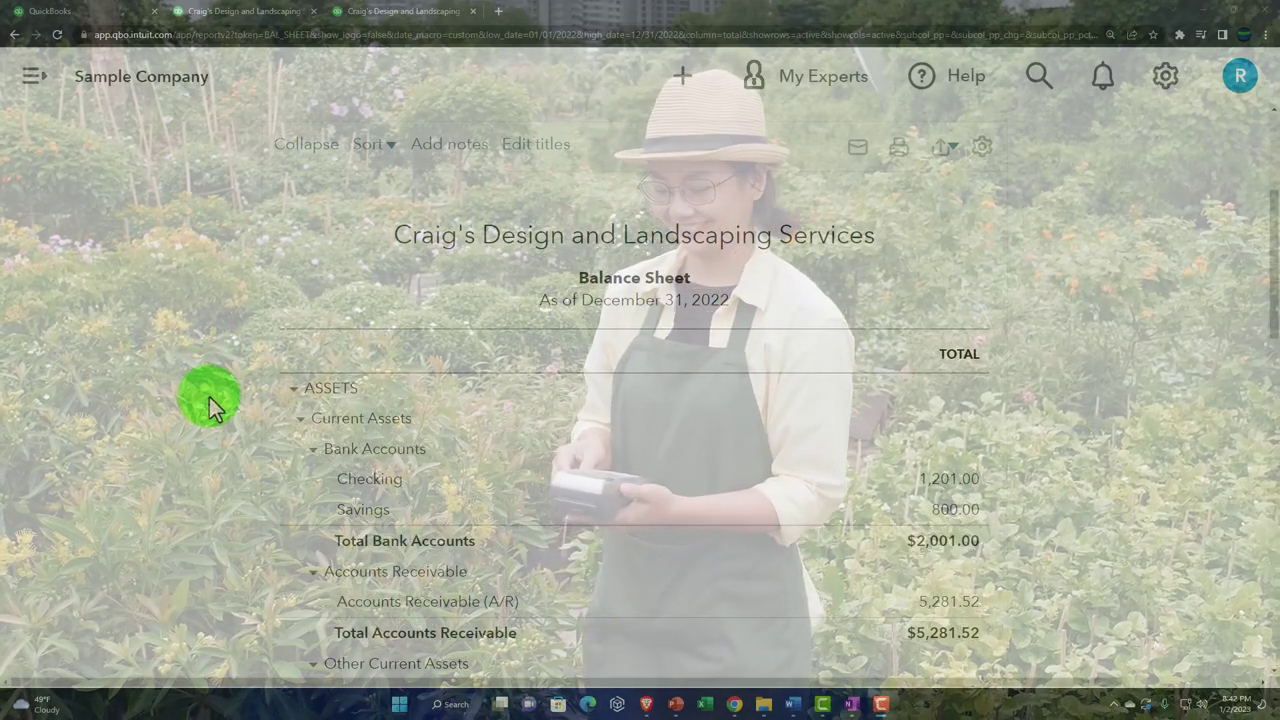
scroll(211, 397, "down", 1)
scroll(211, 397, "down", 1)
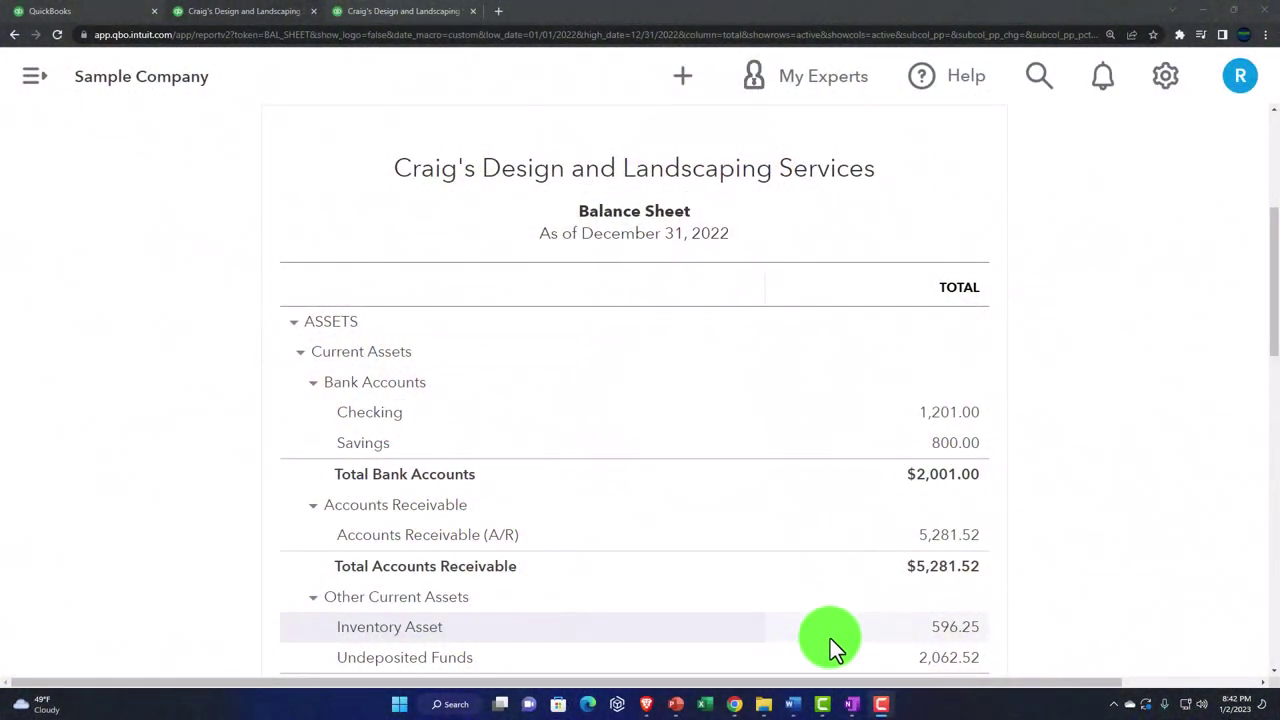
left_click(852, 706)
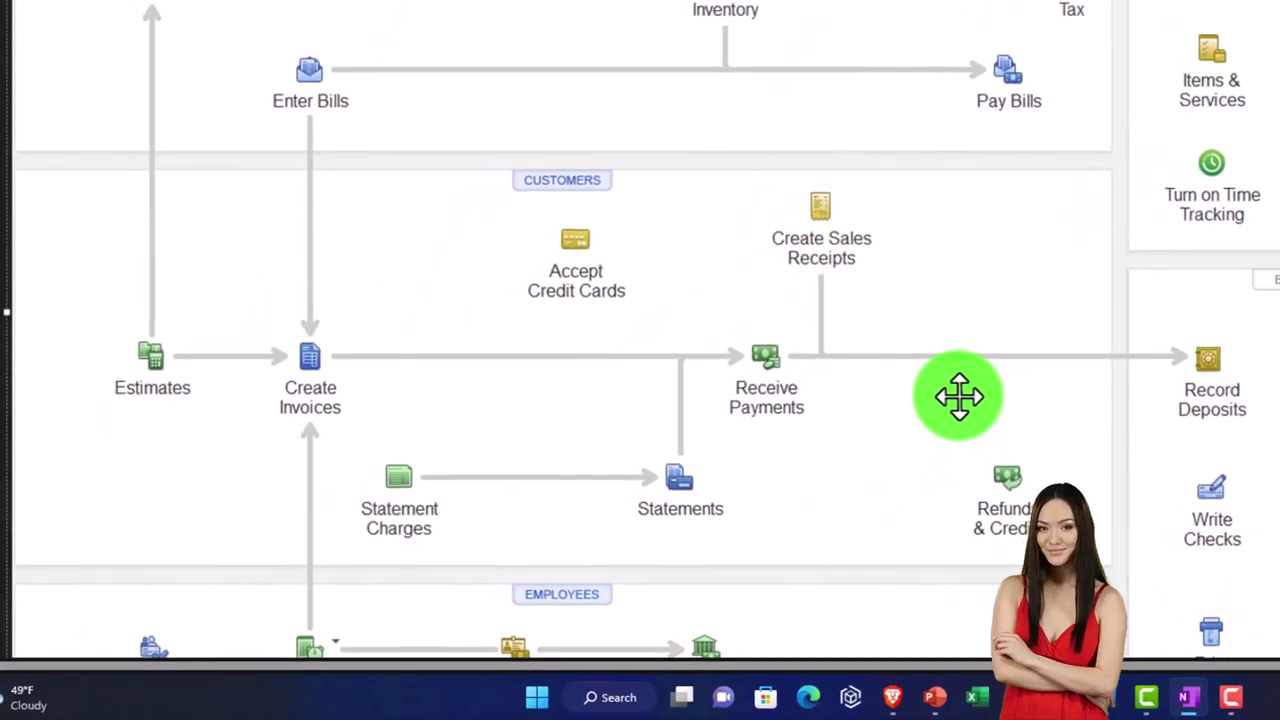
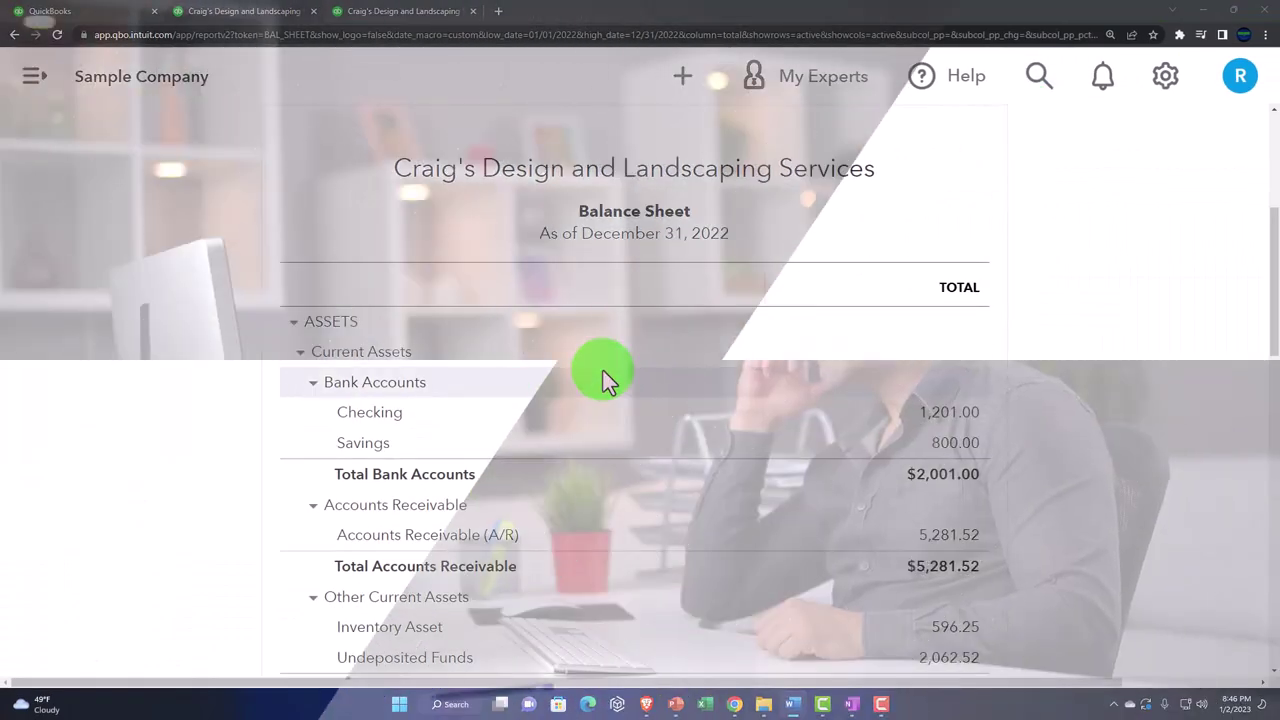
- Duplicate the Profit and Loss report's browser tab
left_click(437, 17)
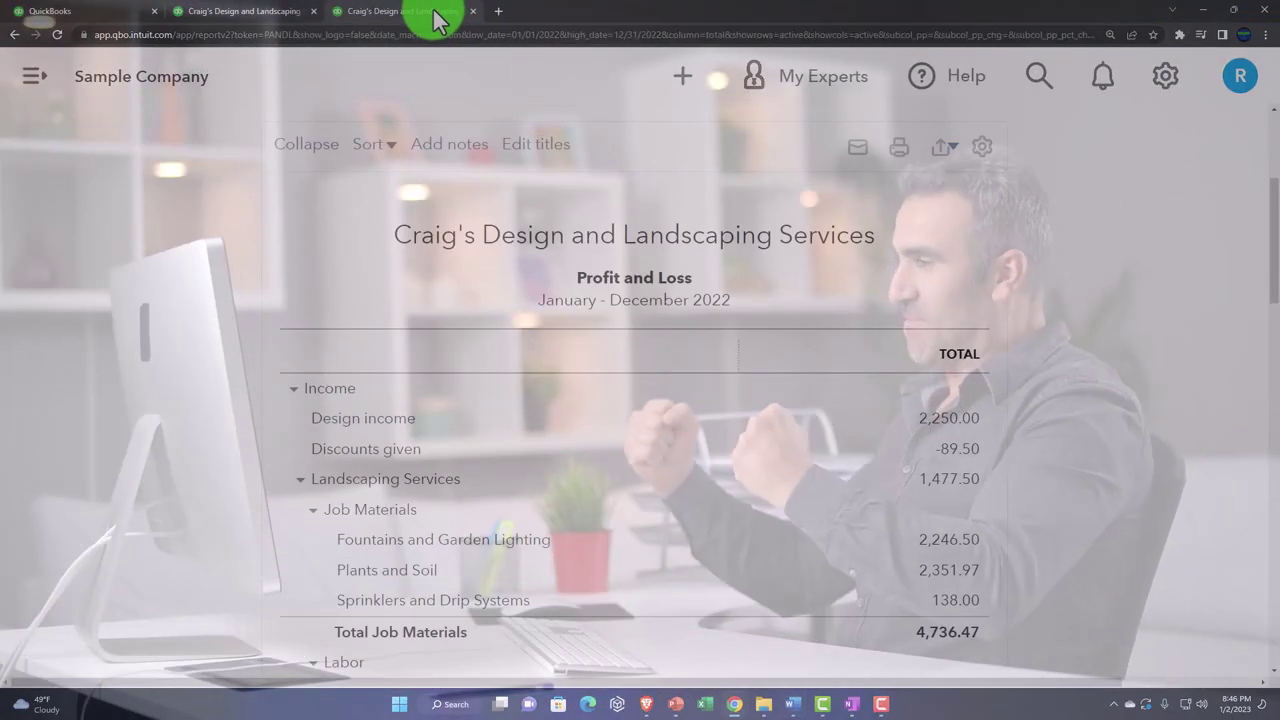
right_click(437, 17)
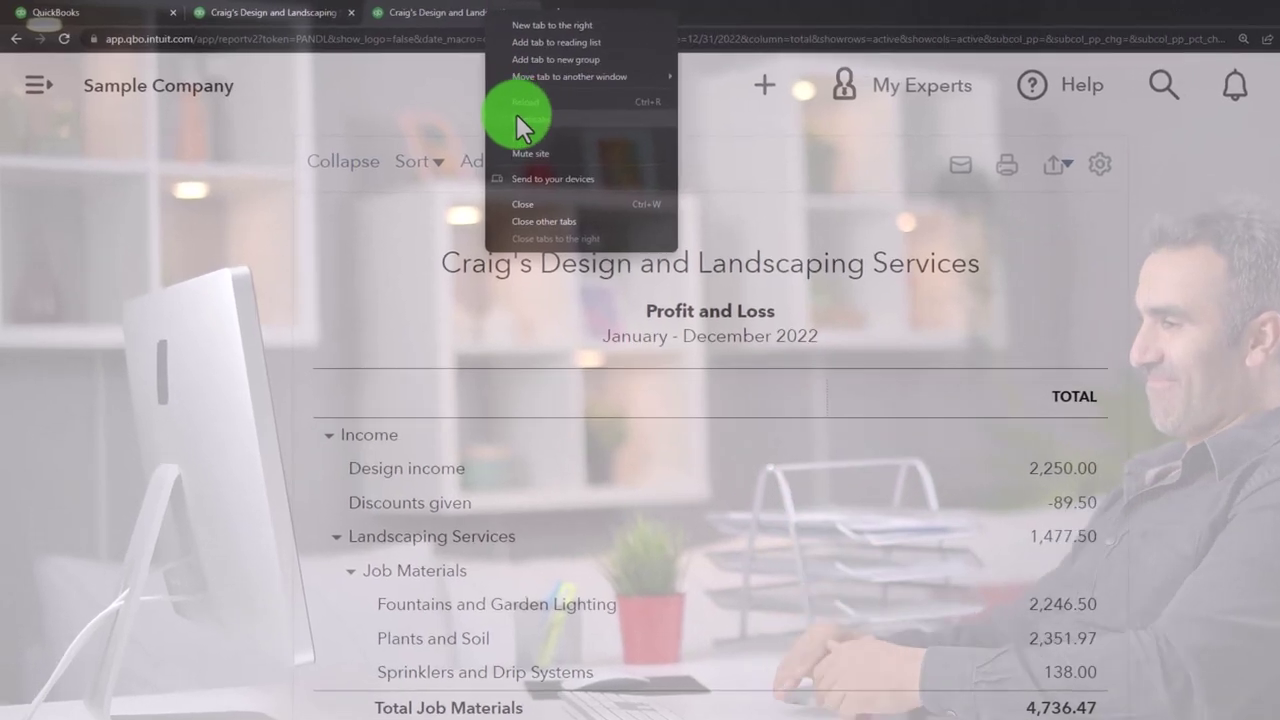
left_click(510, 107)
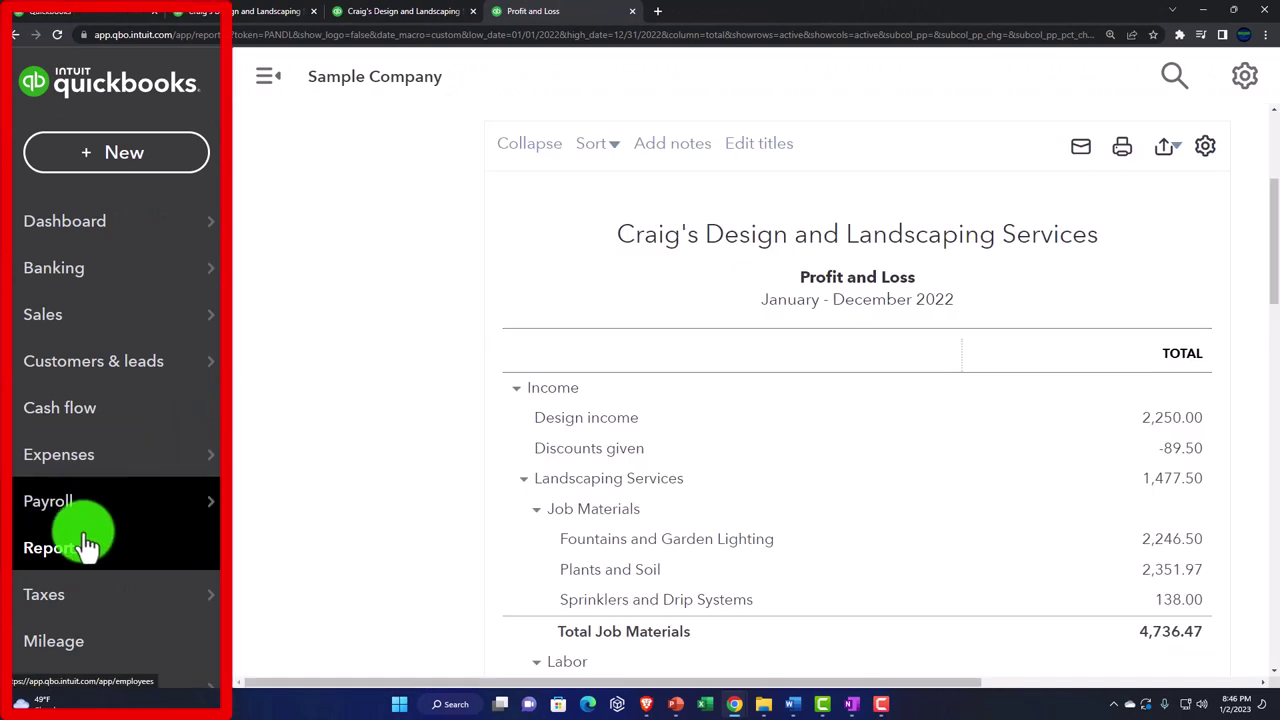
- Open the Reports page in the duplicated tab, collapse the navigation sidebar, and browse the standard list through the Sales and customers reports
left_click(62, 562)
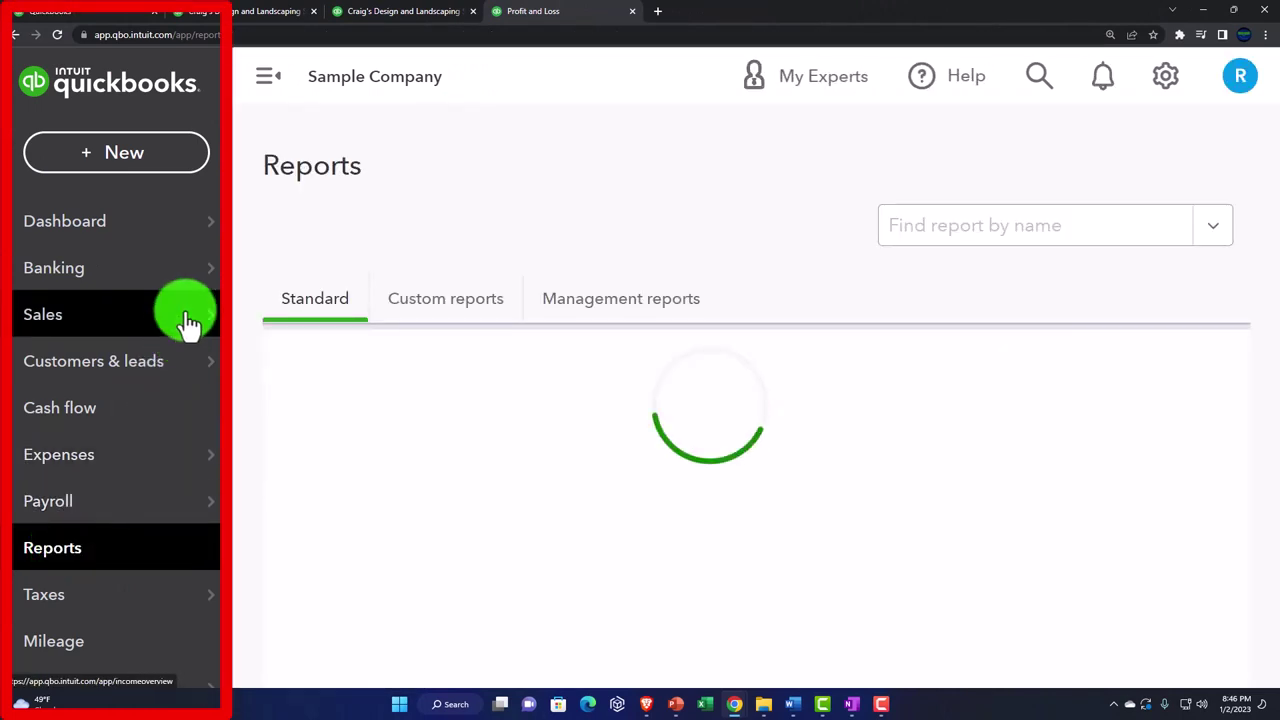
left_click(265, 97)
scroll(413, 425, "down", 10)
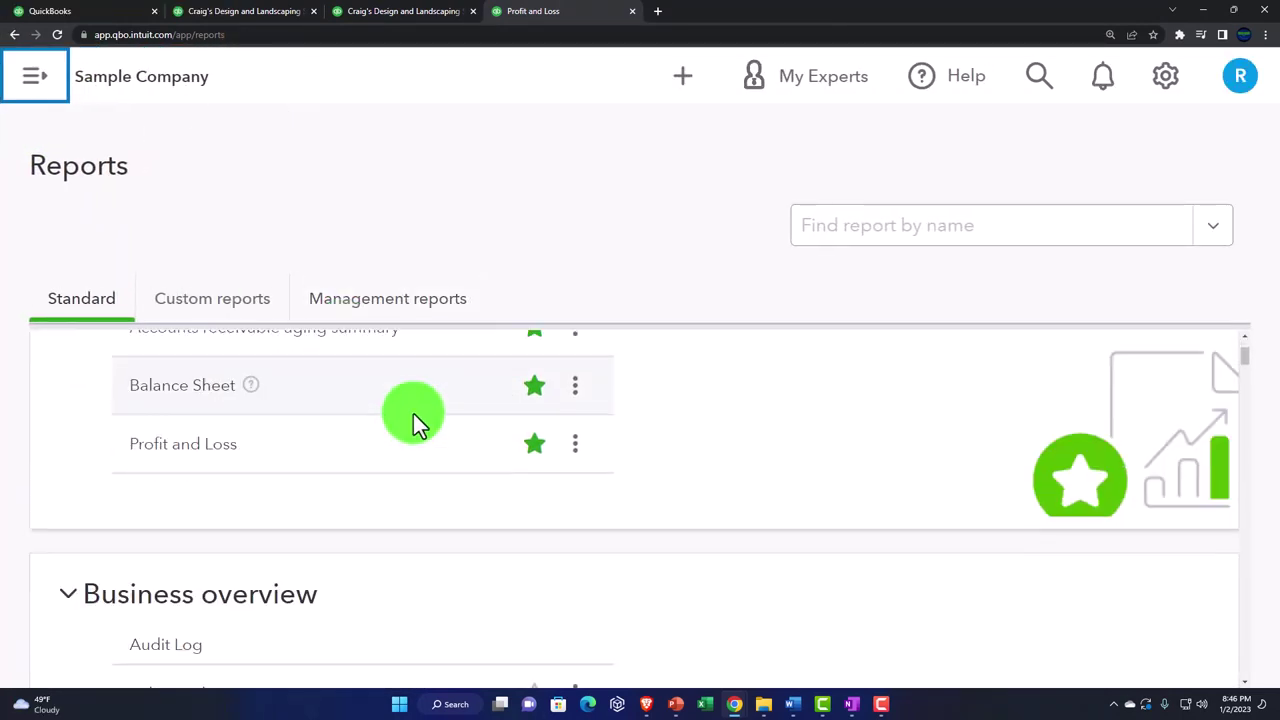
scroll(413, 434, "down", 15)
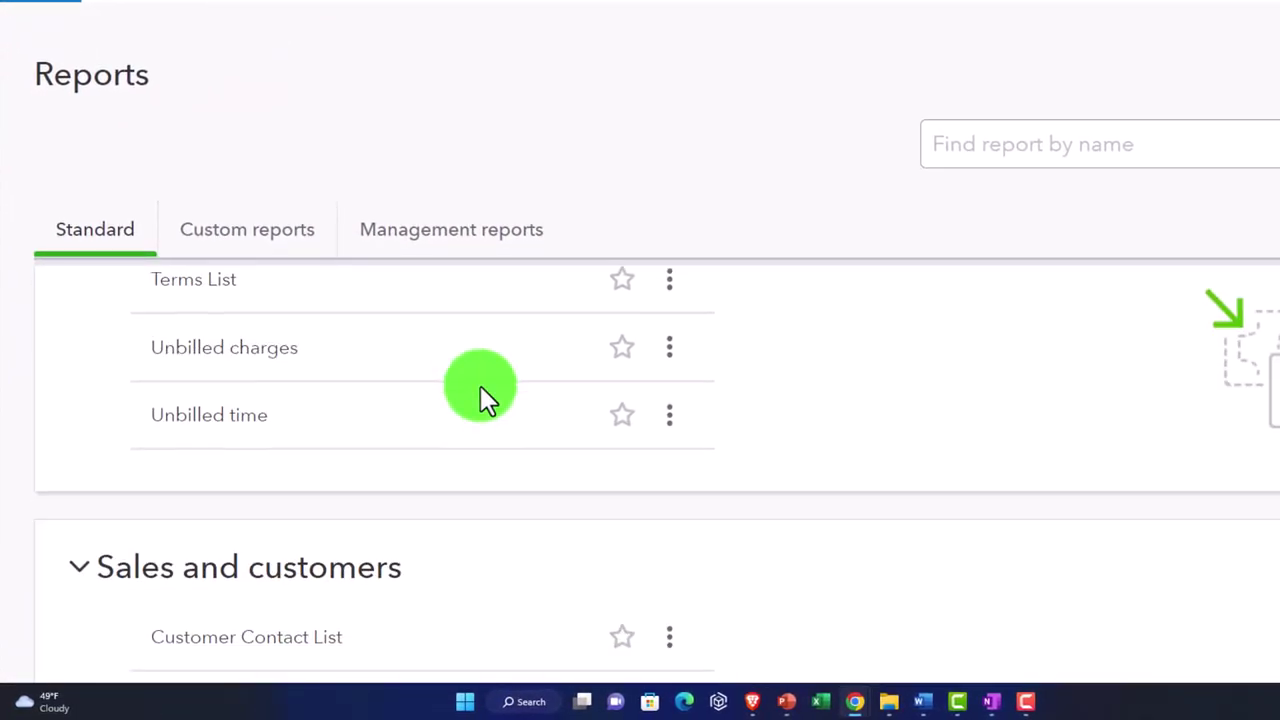
scroll(480, 385, "down", 15)
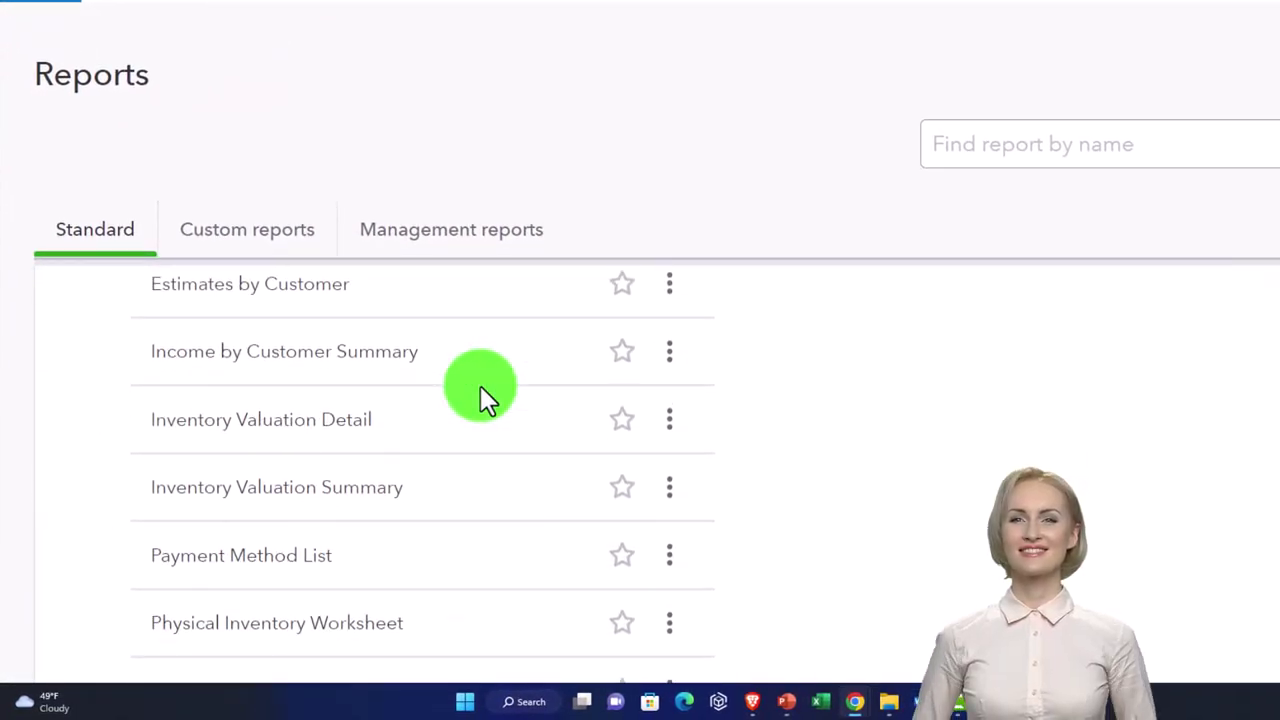
scroll(480, 385, "down", 3)
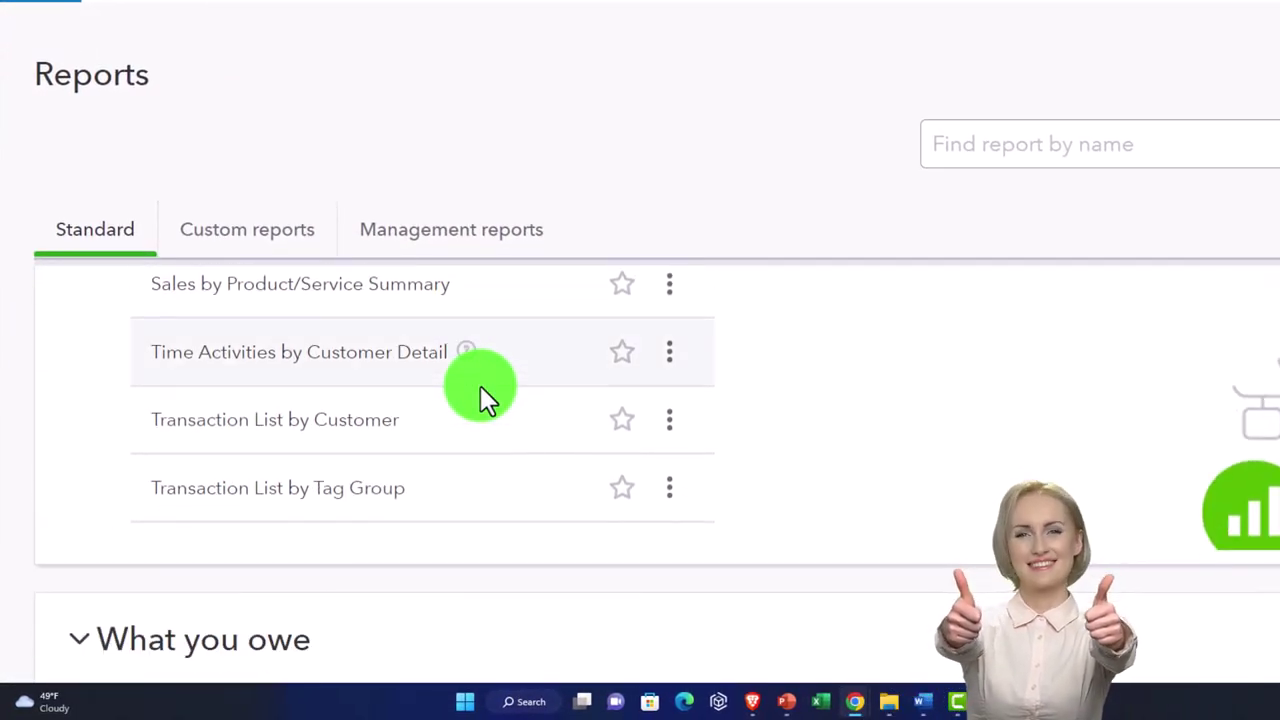
- Reduce the page zoom and examine the Employees and Payroll groups in the standard reports list
key("ctrl+minus")
scroll(480, 385, "down", 5)
scroll(480, 385, "down", 8)
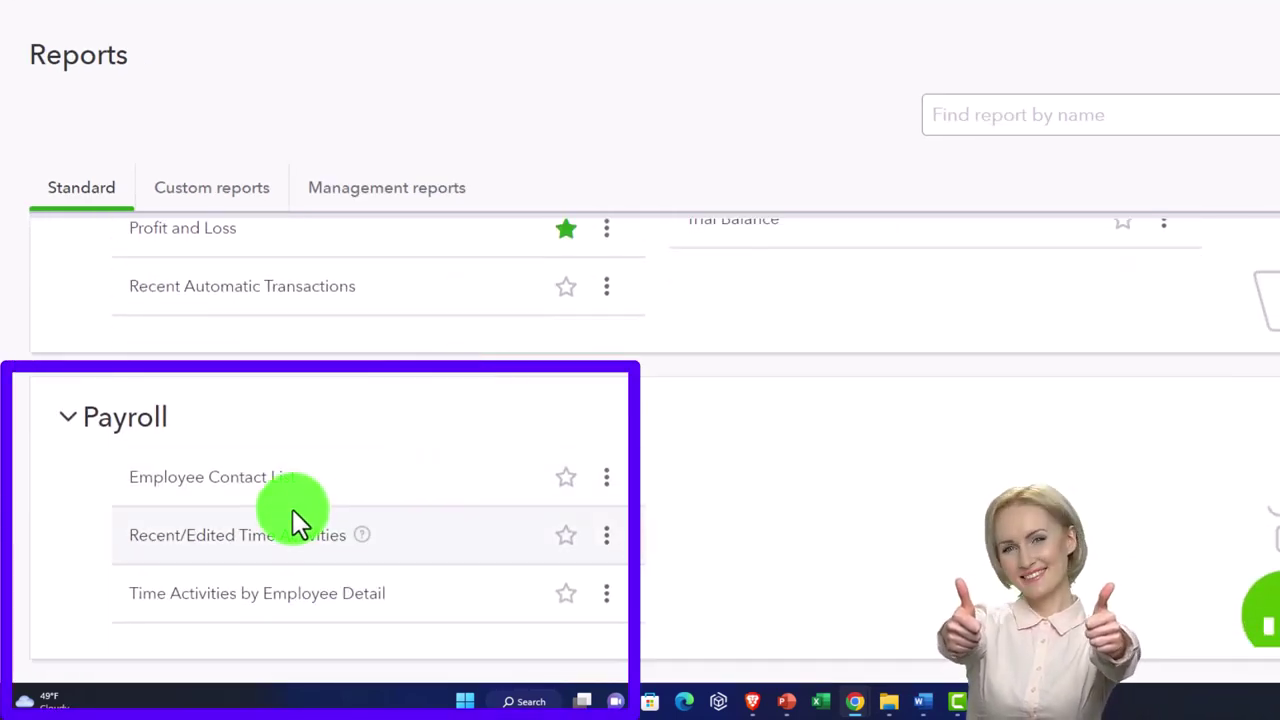
scroll(292, 509, "up", 8)
scroll(292, 509, "up", 3)
scroll(292, 509, "down", 2)
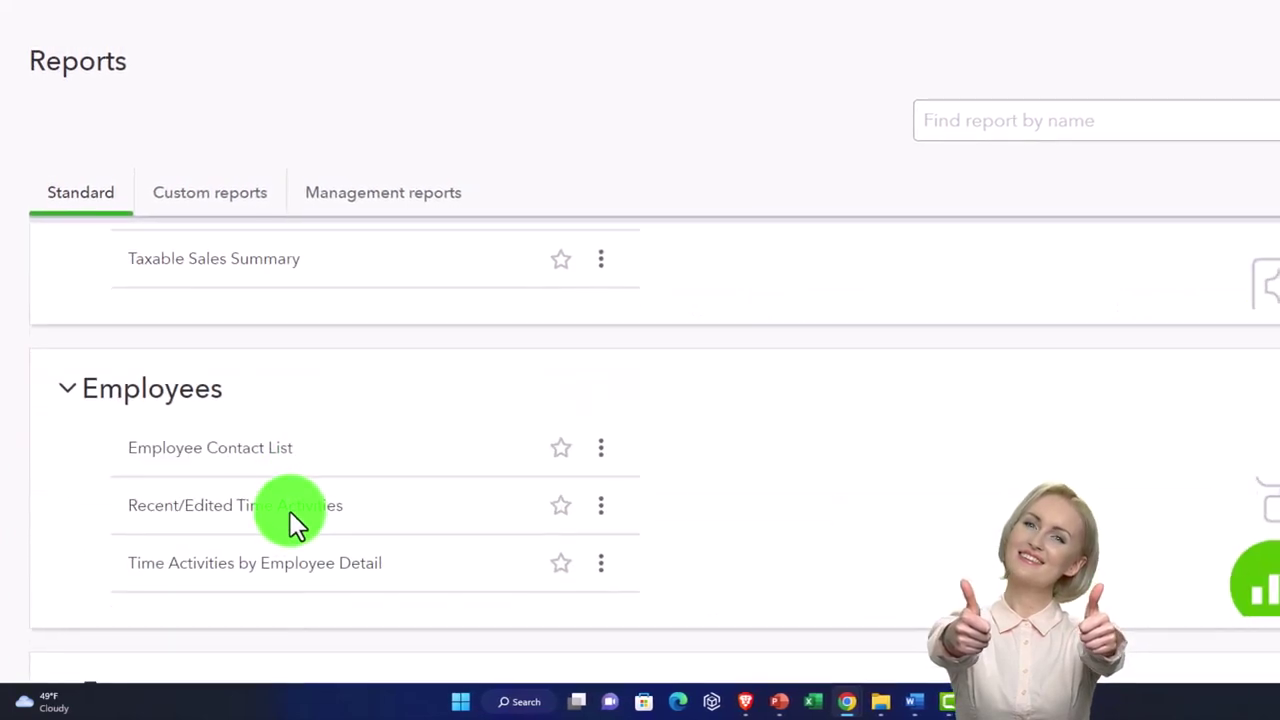
left_click(288, 511)
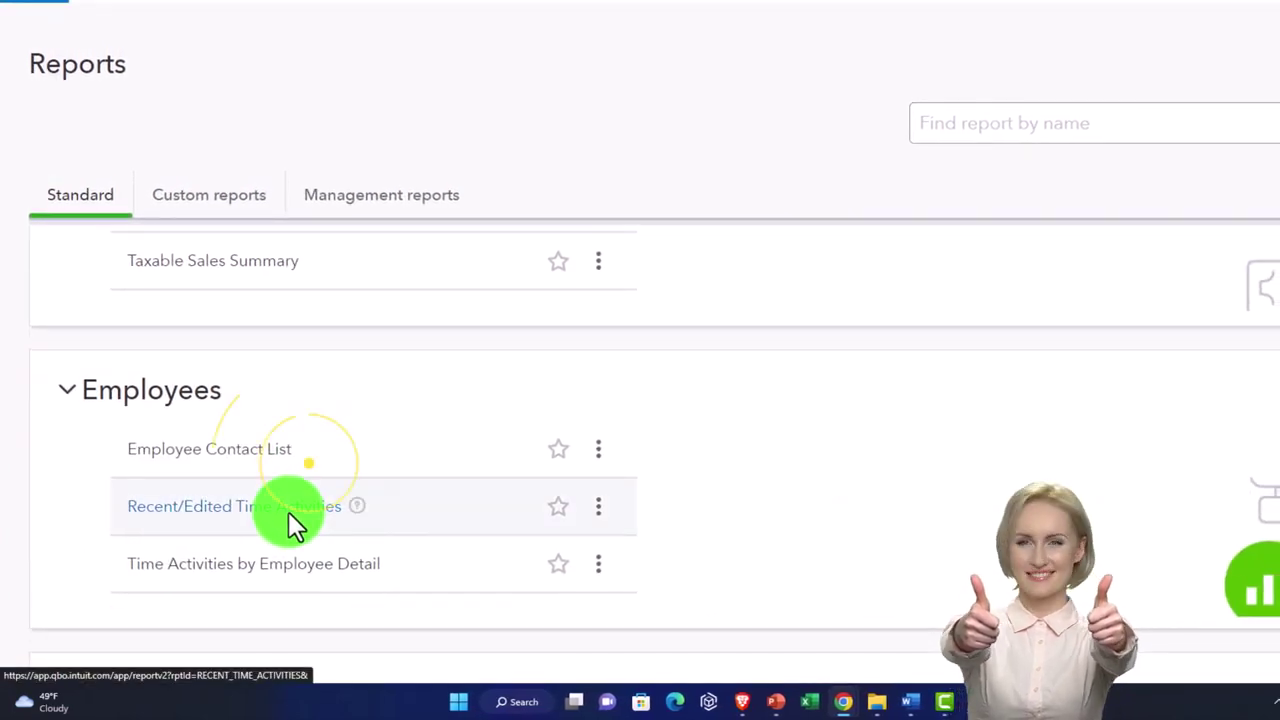
left_click(240, 462)
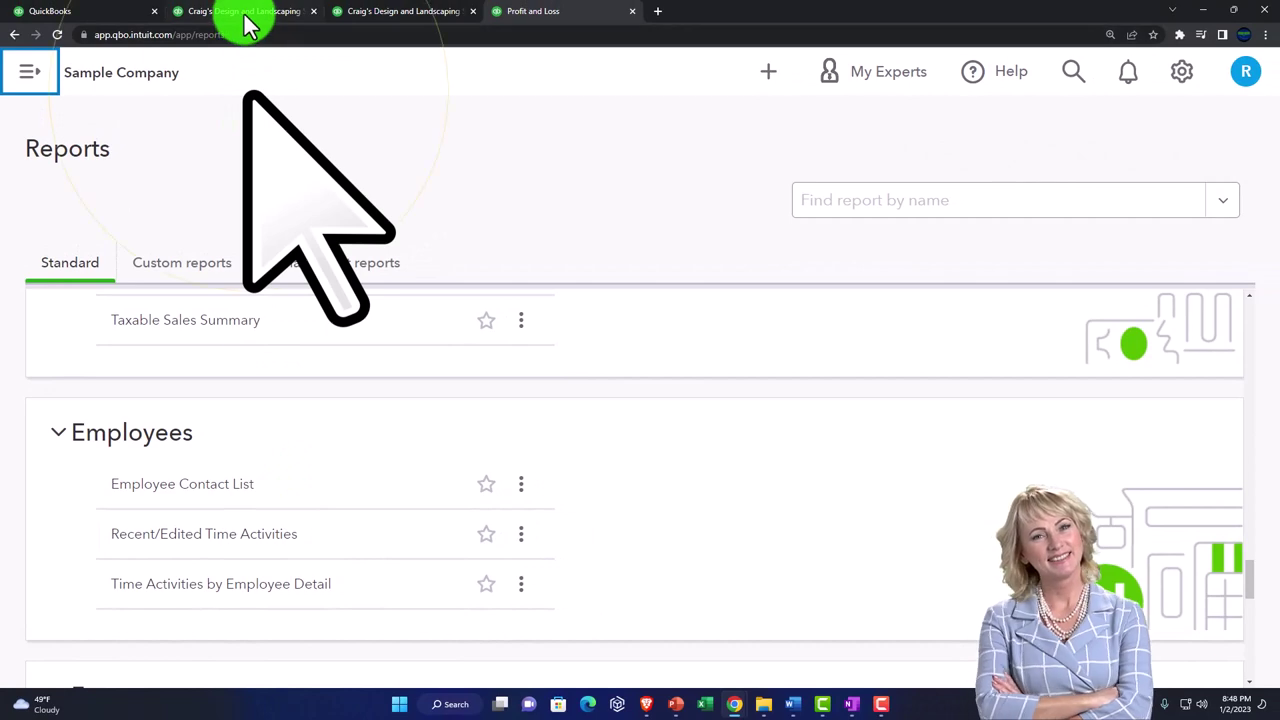
- Return to the Balance Sheet, enlarge it to 175%, and examine its accounts from bank accounts down to current liabilities
left_click(245, 15)
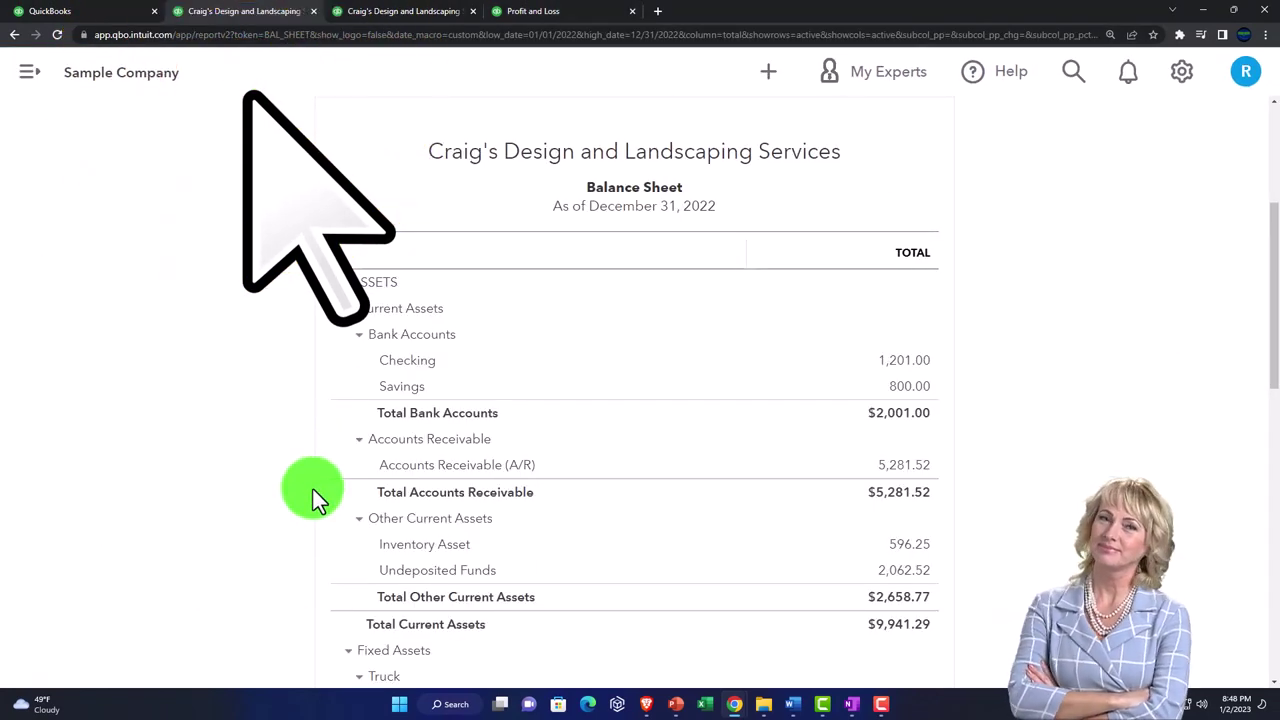
key("ctrl+plus")
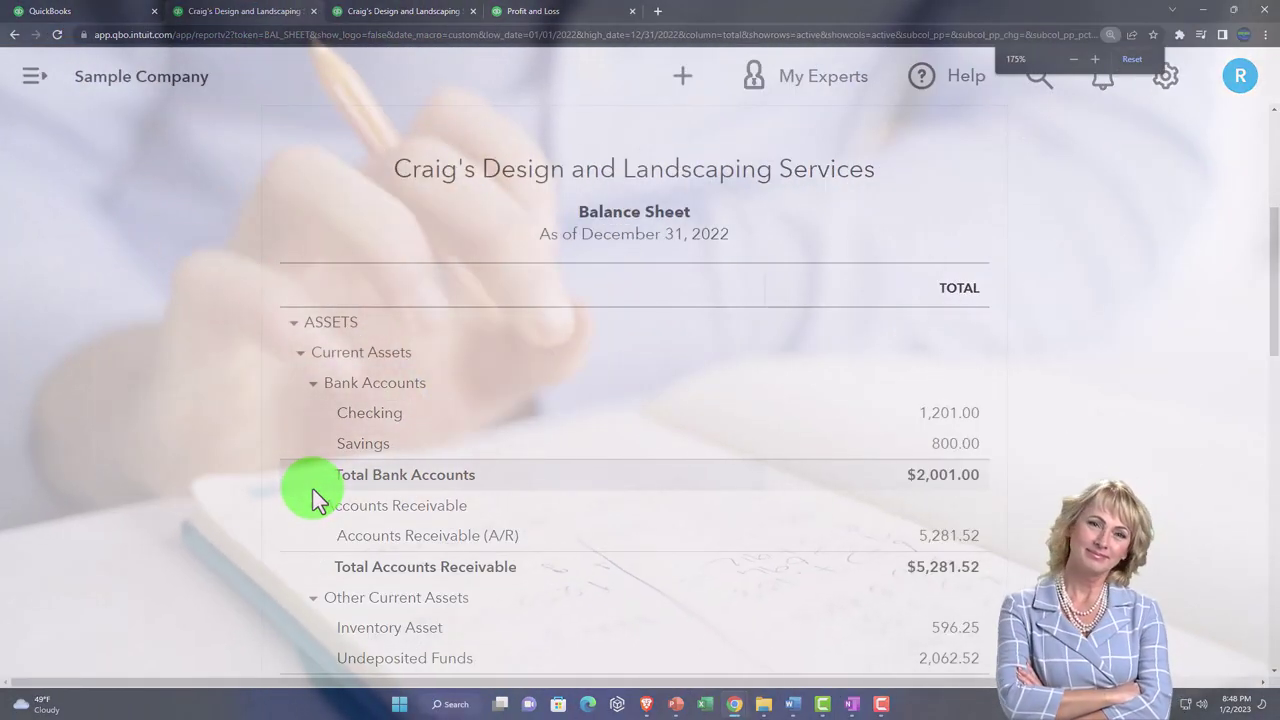
scroll(313, 489, "down", 1)
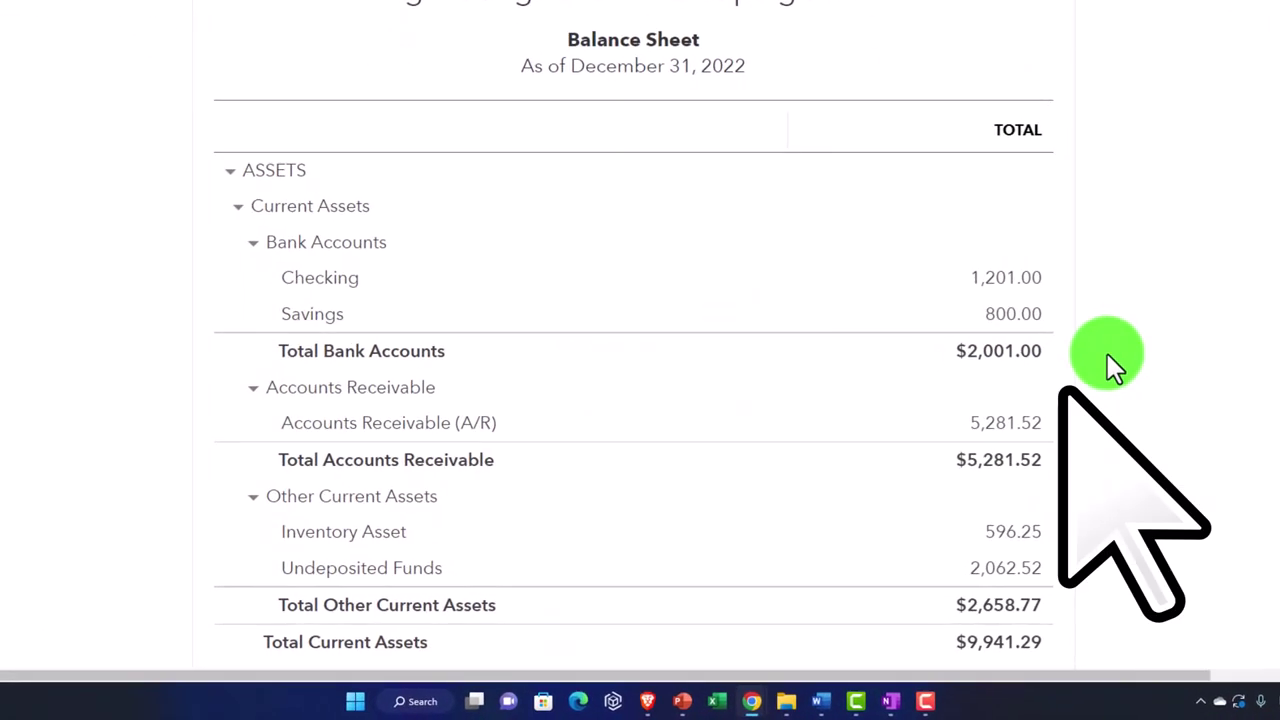
left_click(1107, 353)
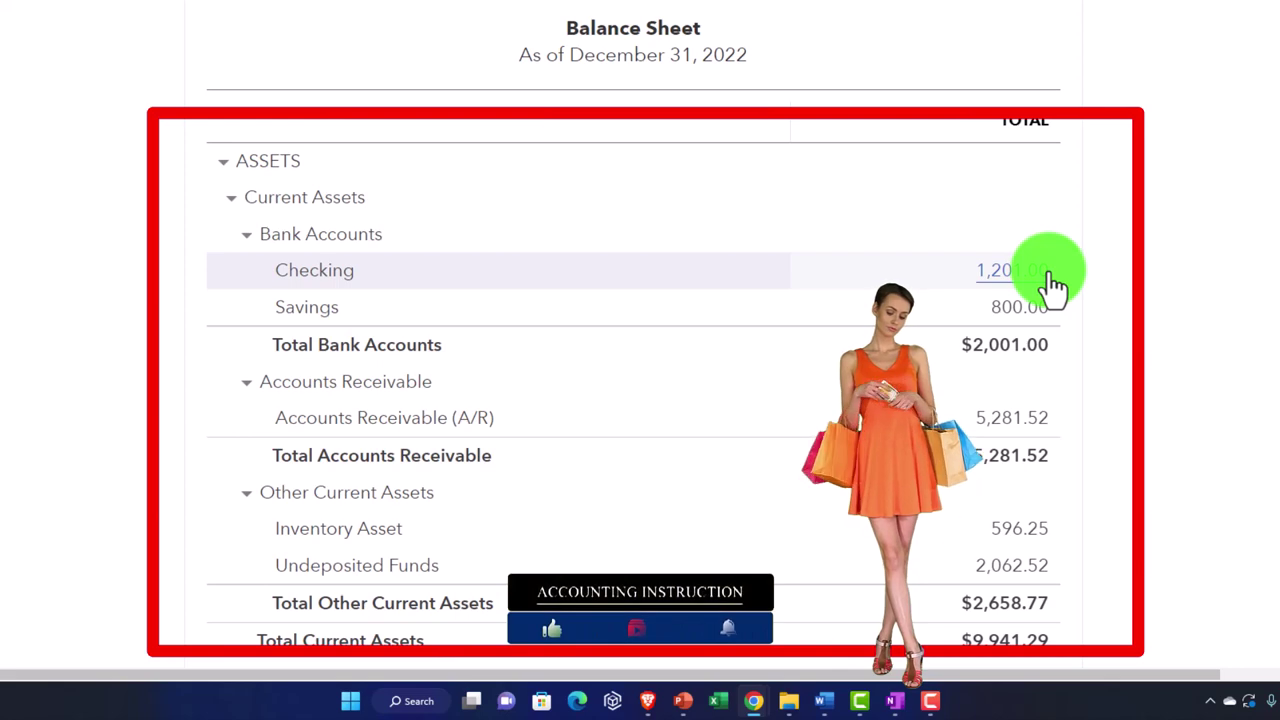
scroll(1055, 287, "down", 4)
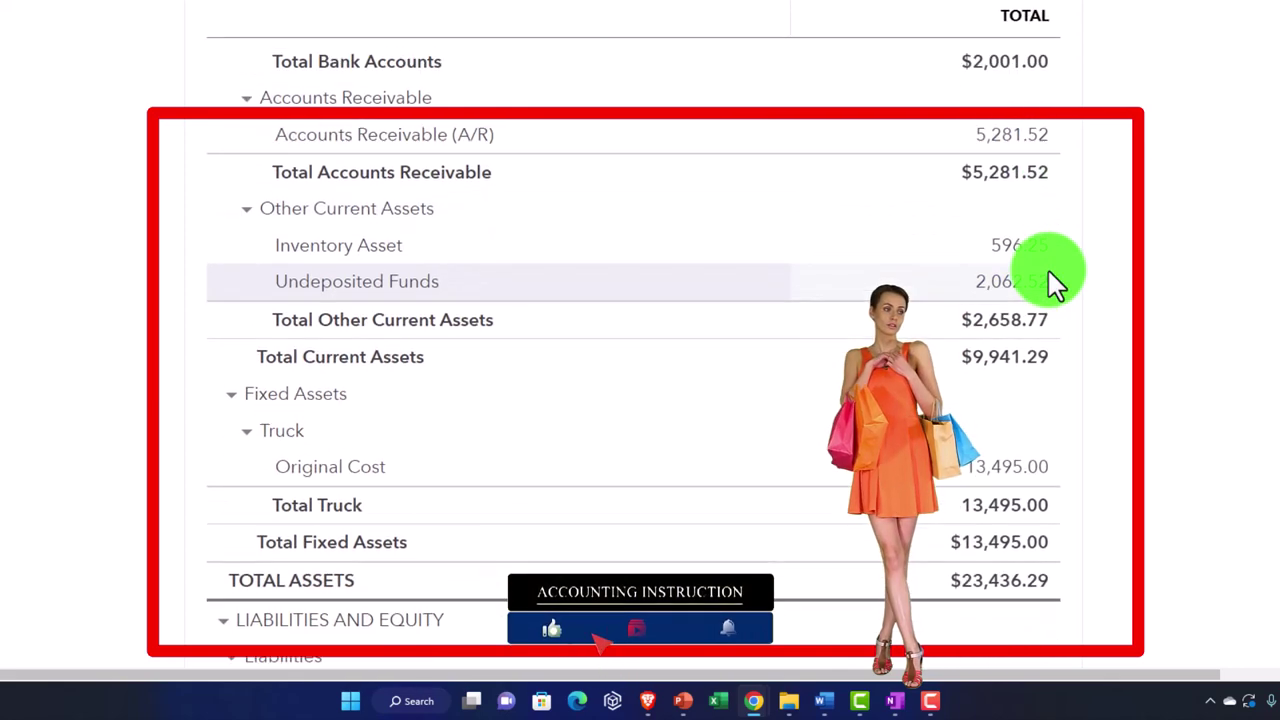
scroll(1055, 287, "down", 3)
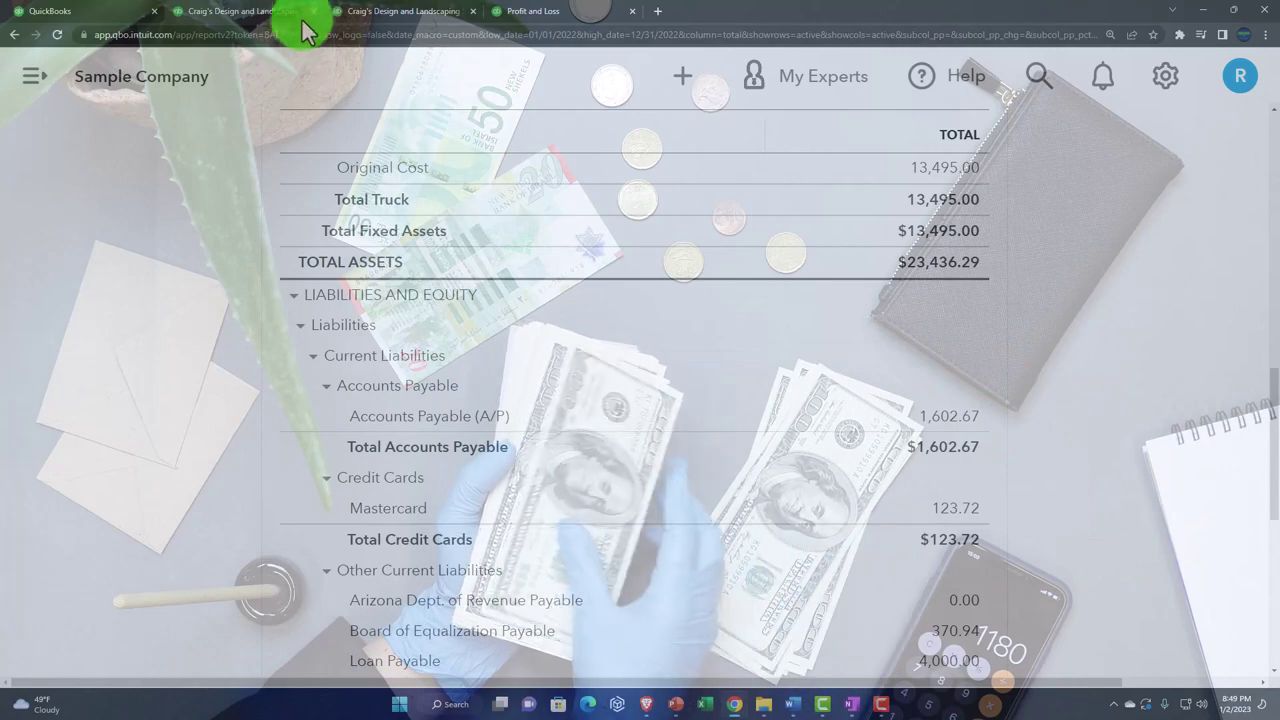
- Switch to the Profit and Loss report and review it from income and expenses down to net income, returning to the report header
left_click(368, 12)
scroll(406, 509, "down", 7)
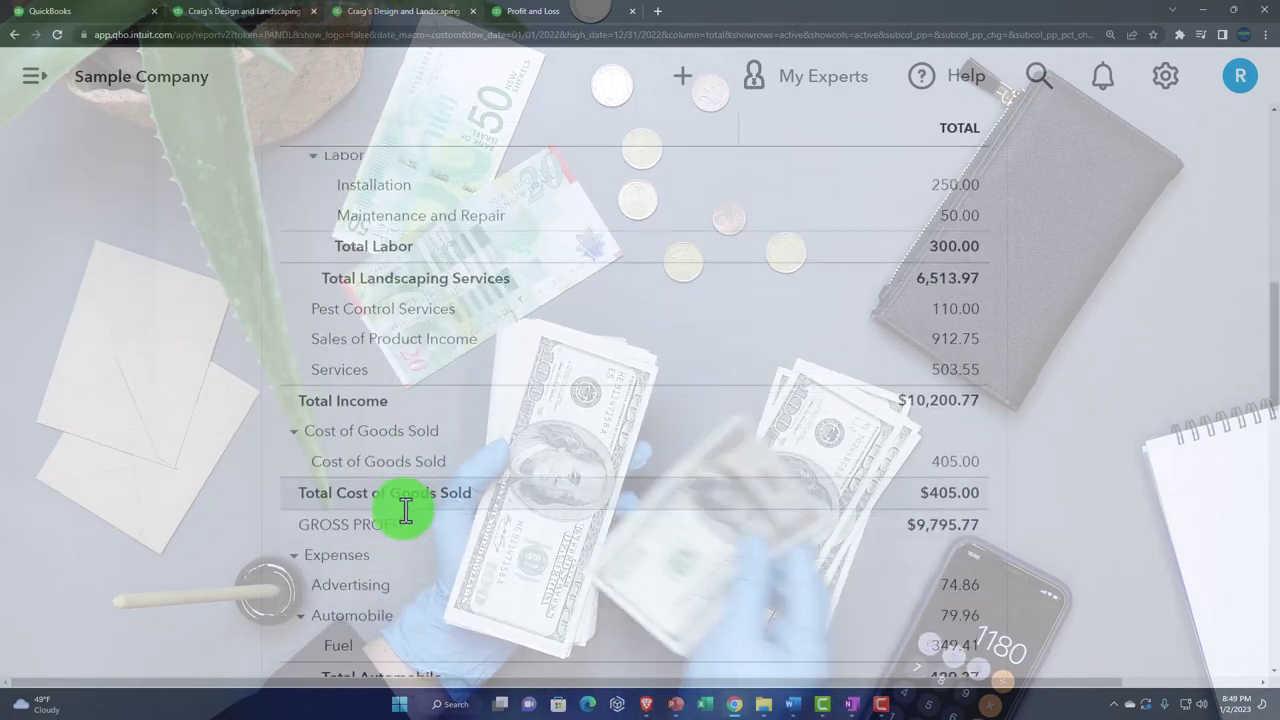
scroll(405, 515, "down", 5)
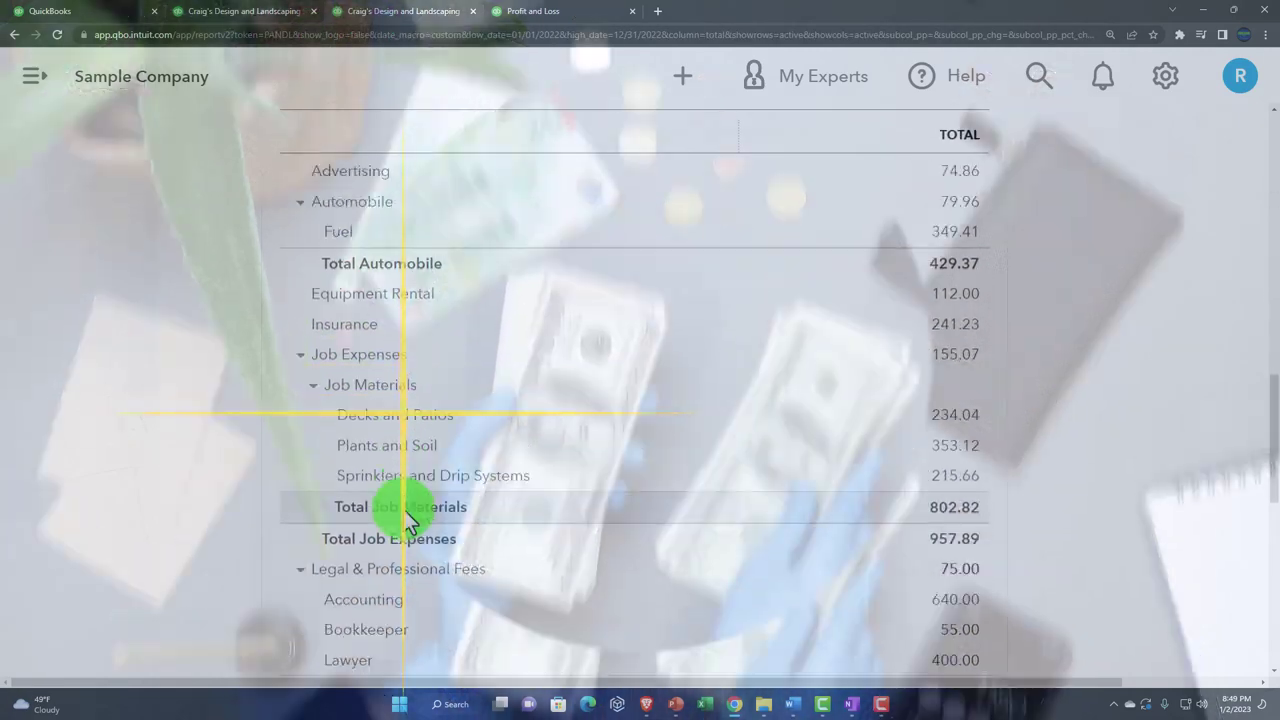
scroll(403, 509, "down", 5)
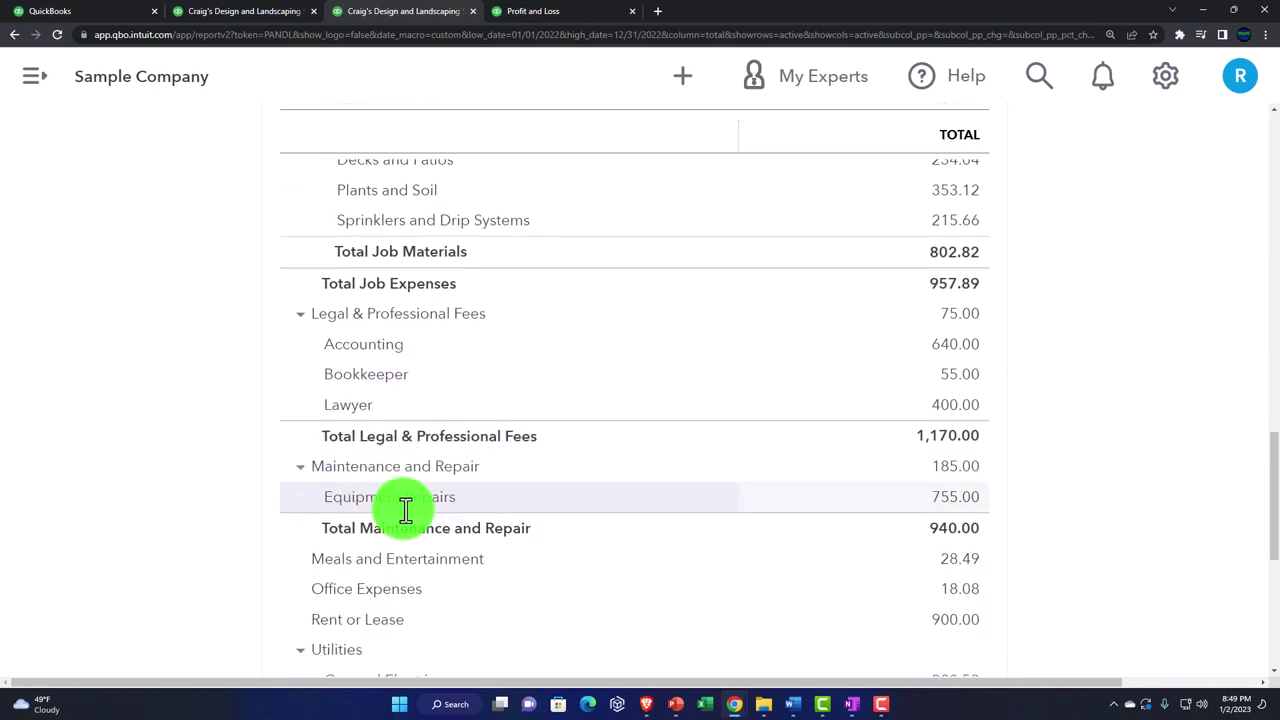
scroll(403, 509, "down", 2)
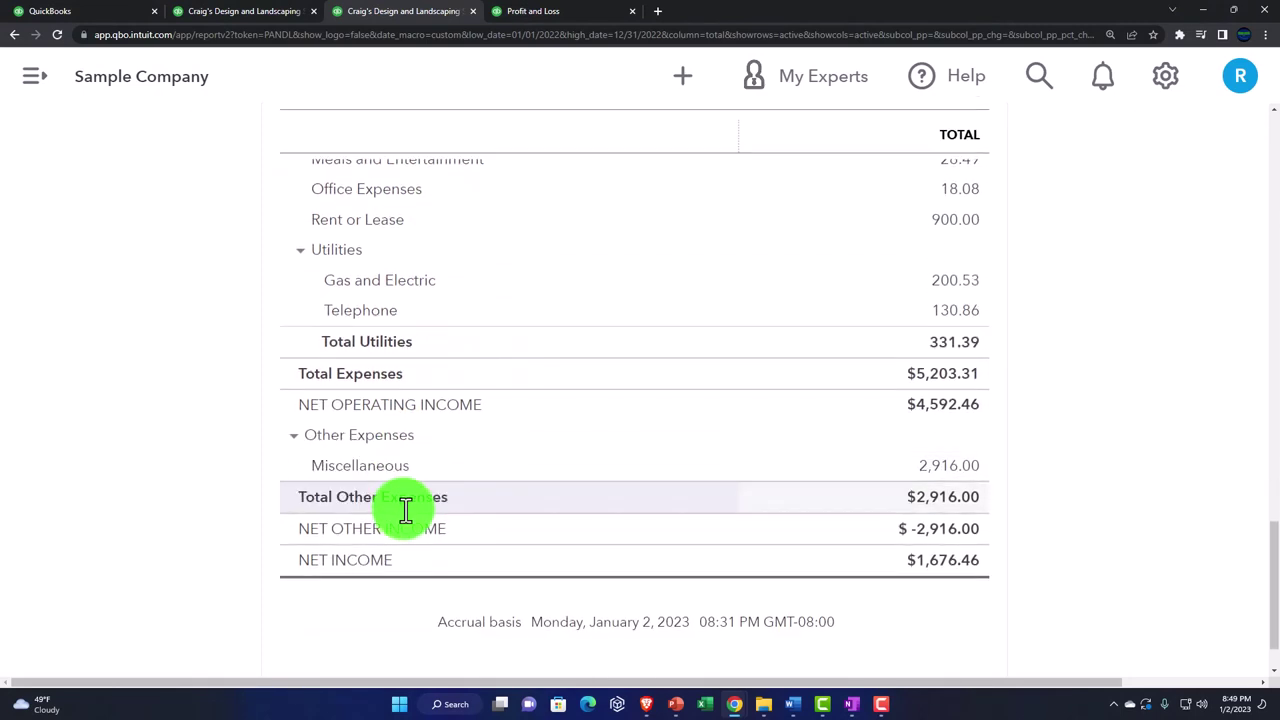
scroll(403, 509, "up", 2)
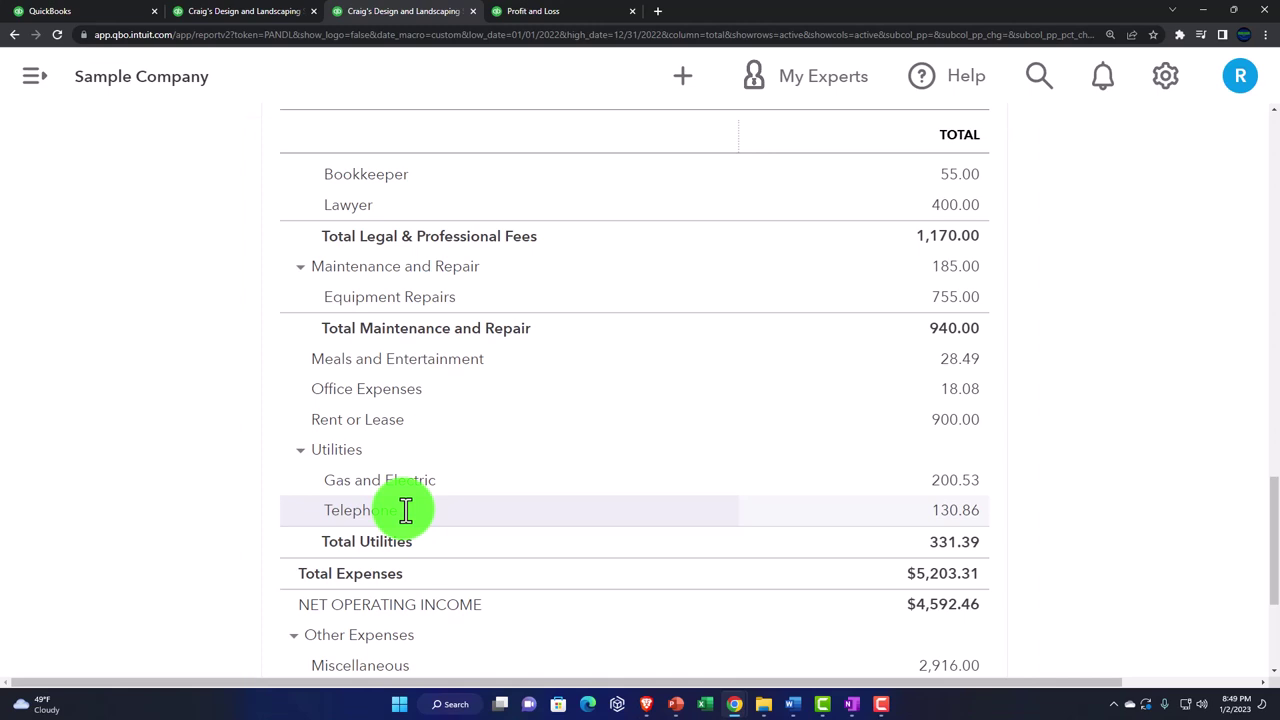
scroll(405, 510, "down", 2)
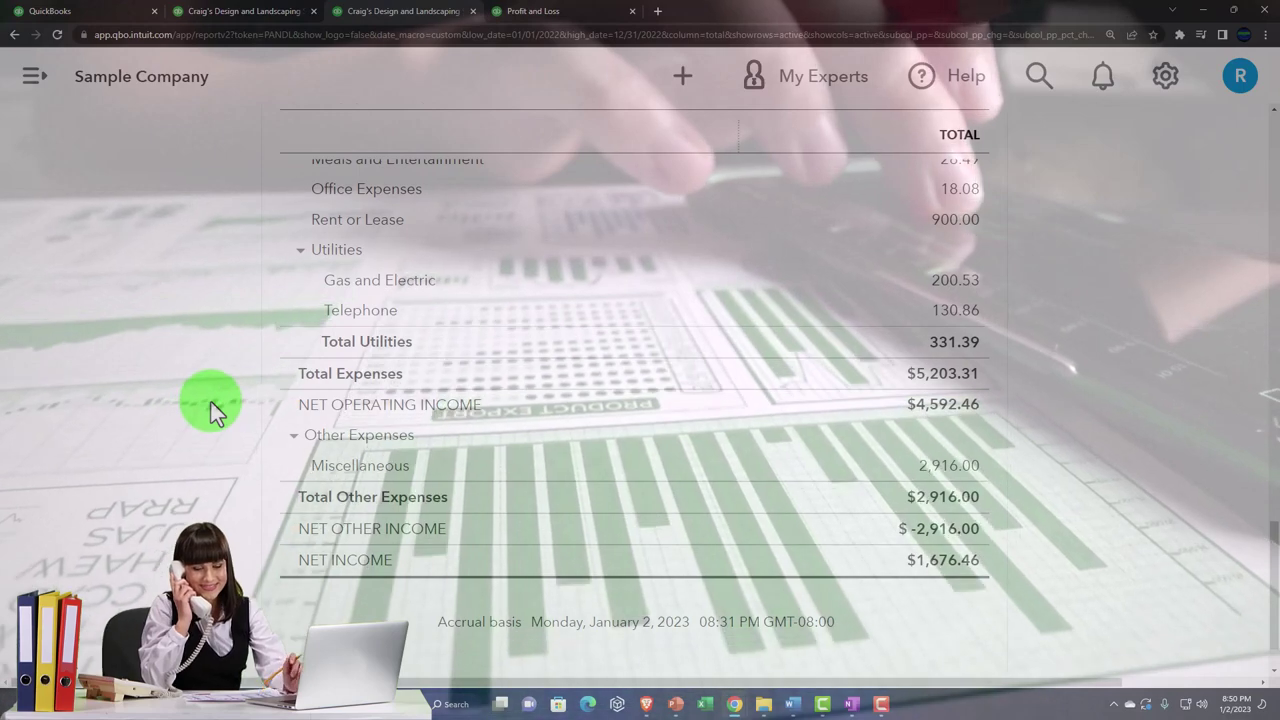
scroll(211, 402, "up", 1)
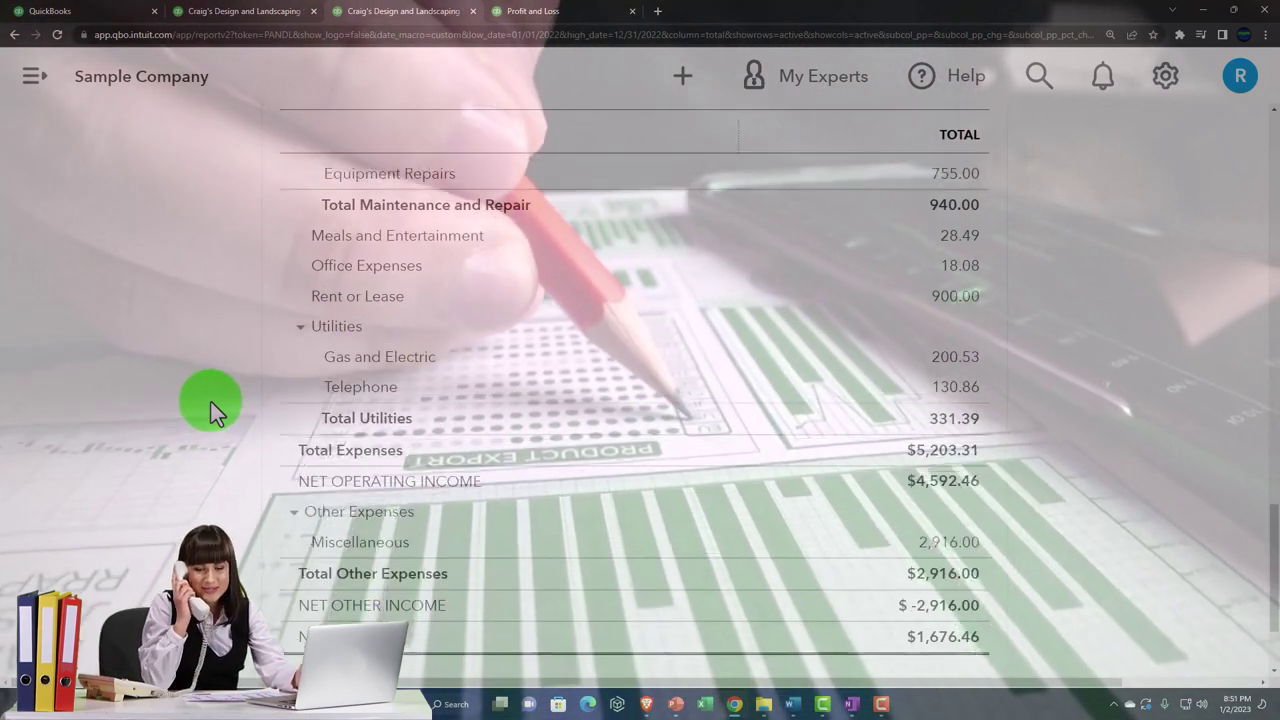
scroll(211, 402, "up", 5)
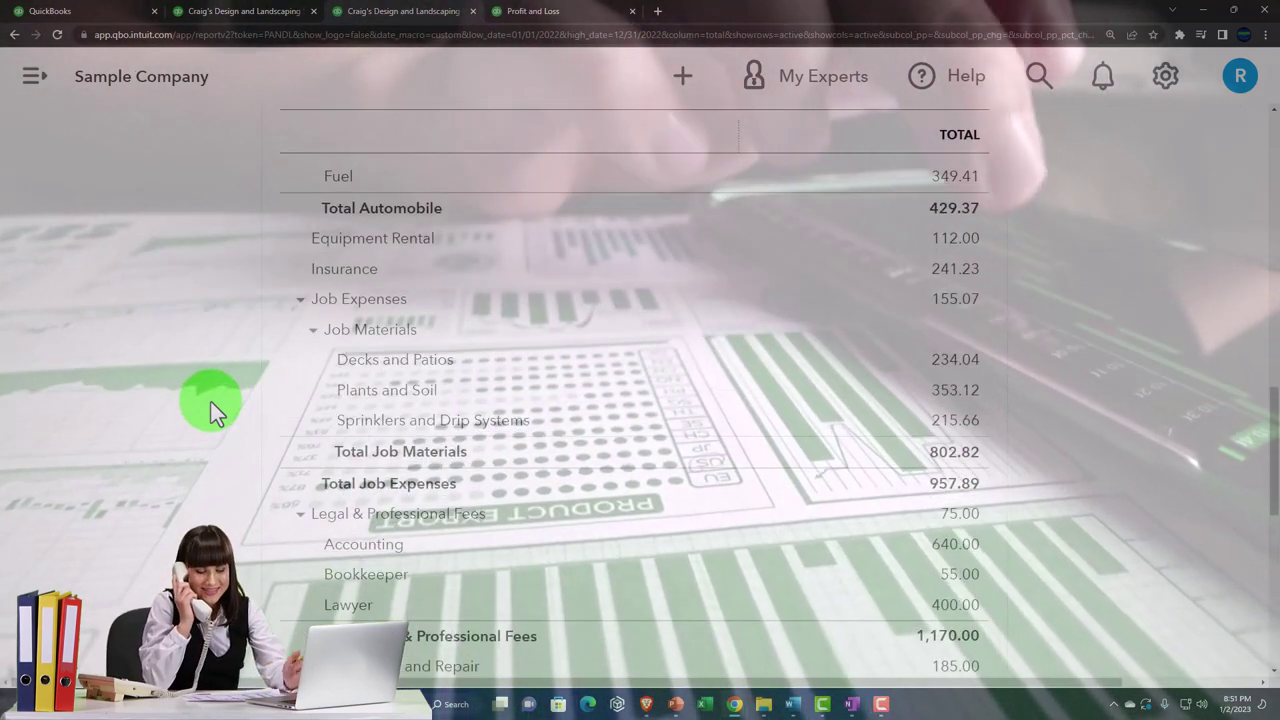
scroll(211, 402, "up", 5)
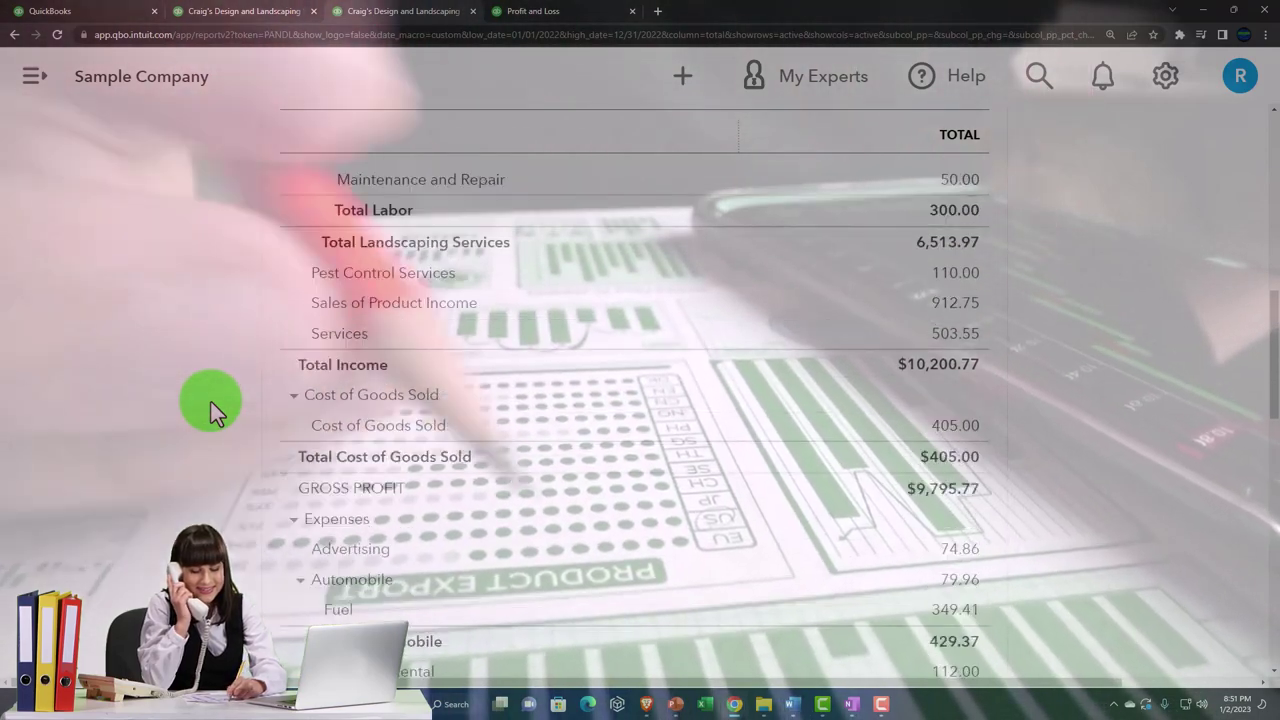
scroll(211, 402, "up", 6)
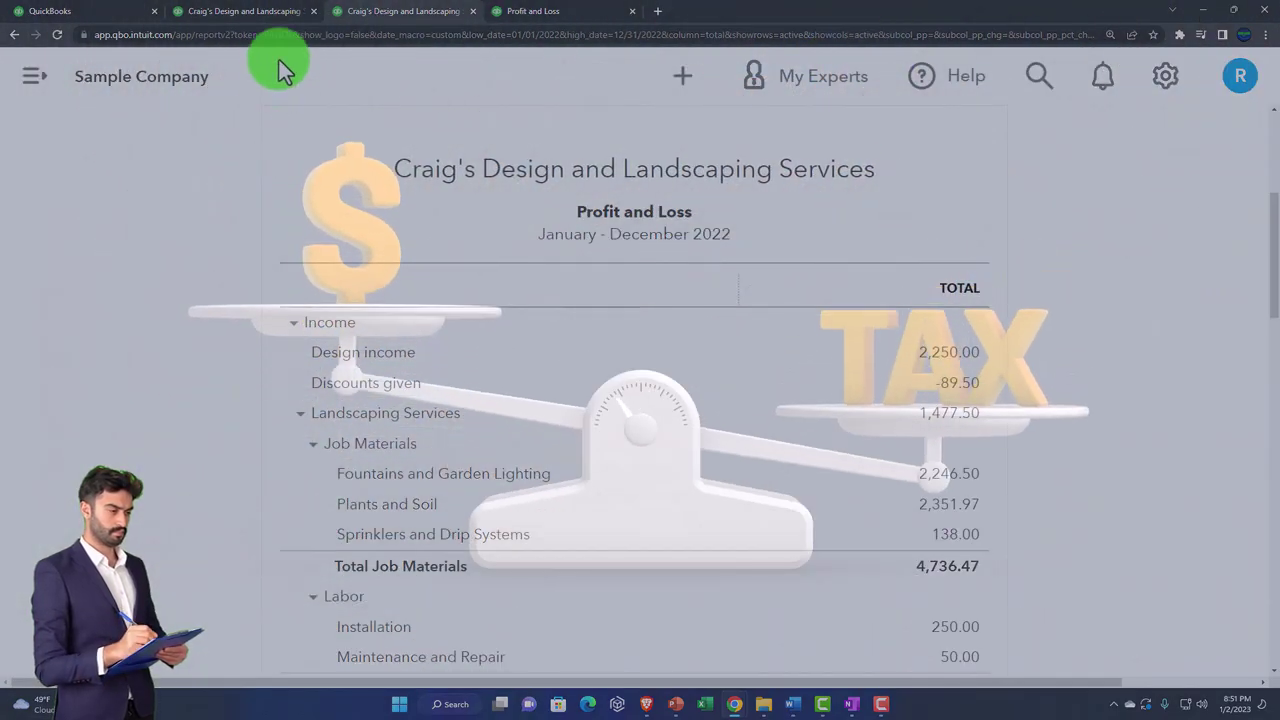
- Switch to the Balance Sheet and examine the checking account, other assets, and accounts payable
left_click(271, 20)
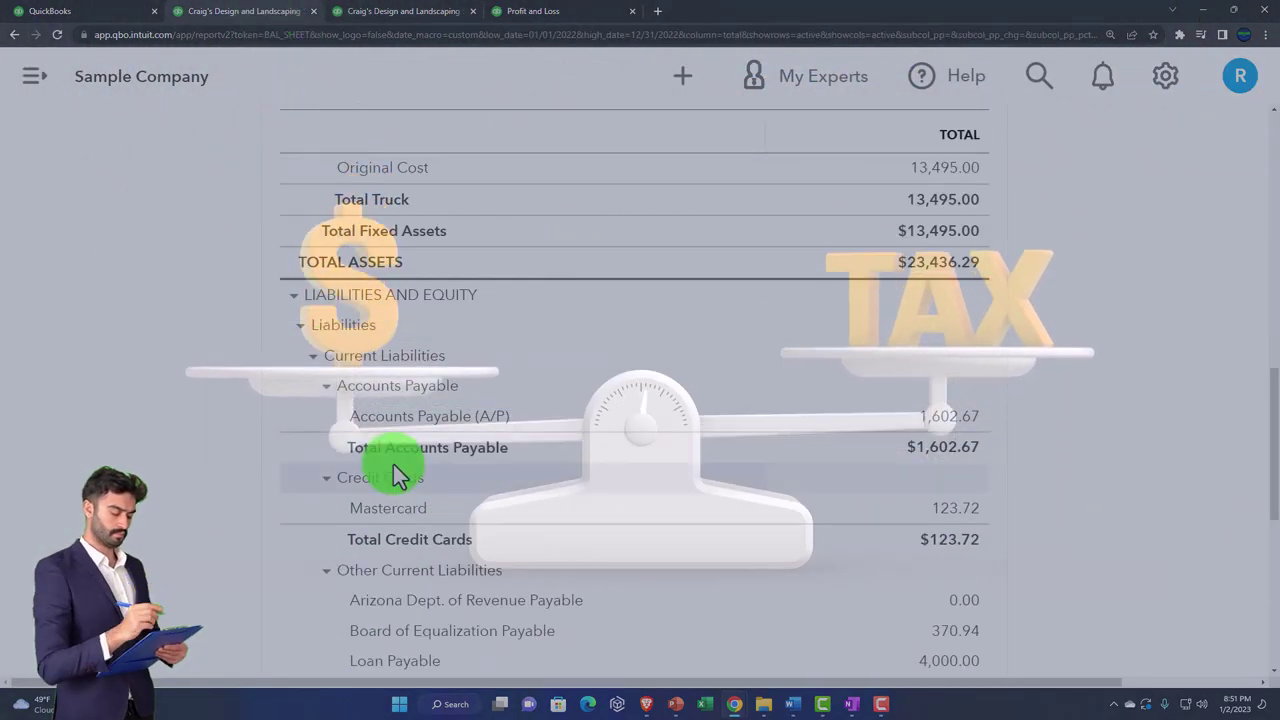
scroll(400, 468, "up", 5)
scroll(396, 465, "up", 2)
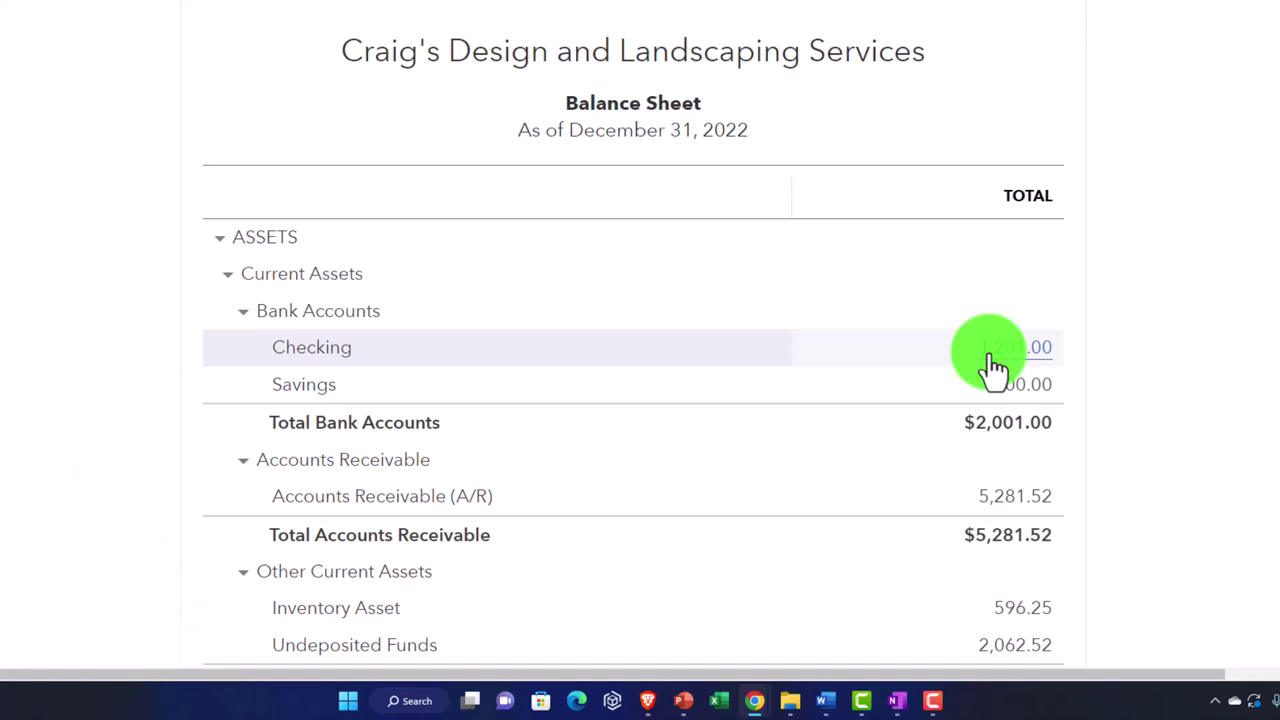
scroll(993, 365, "down", 8)
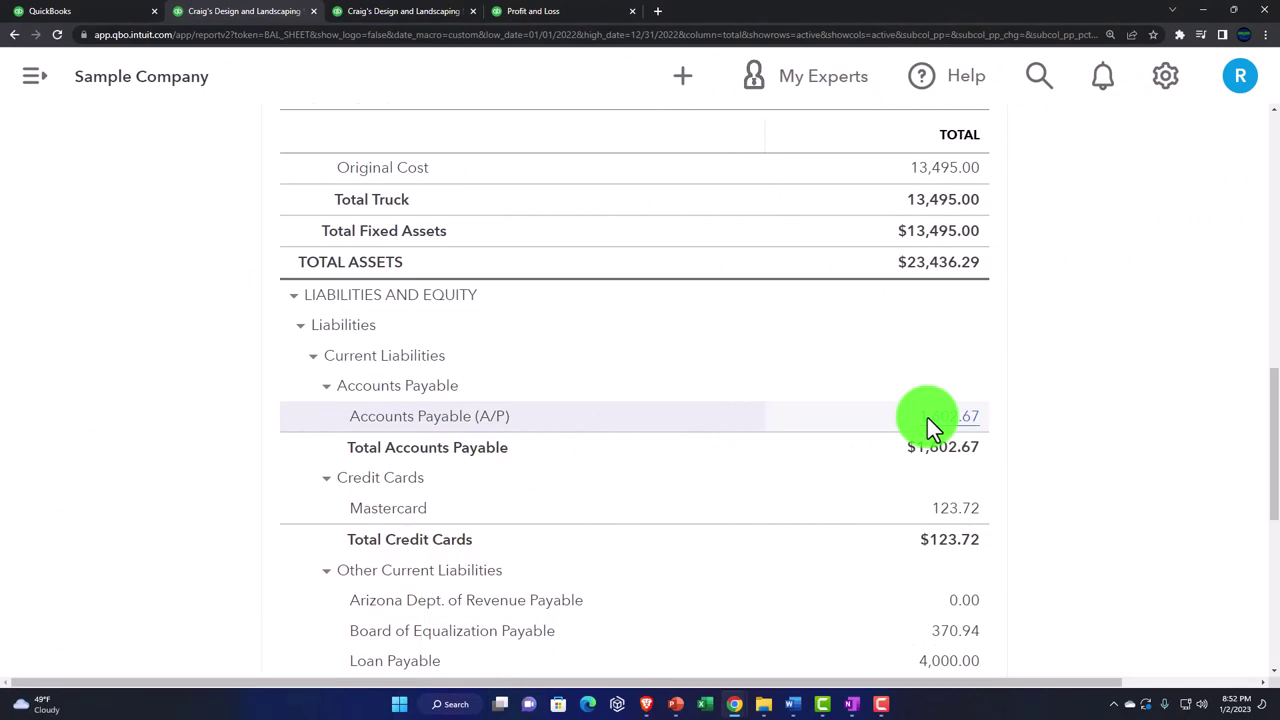
- Switch to the Profit and Loss report and examine total income, cost of goods sold, and the first expense accounts
left_click(403, 11)
scroll(502, 446, "down", 5)
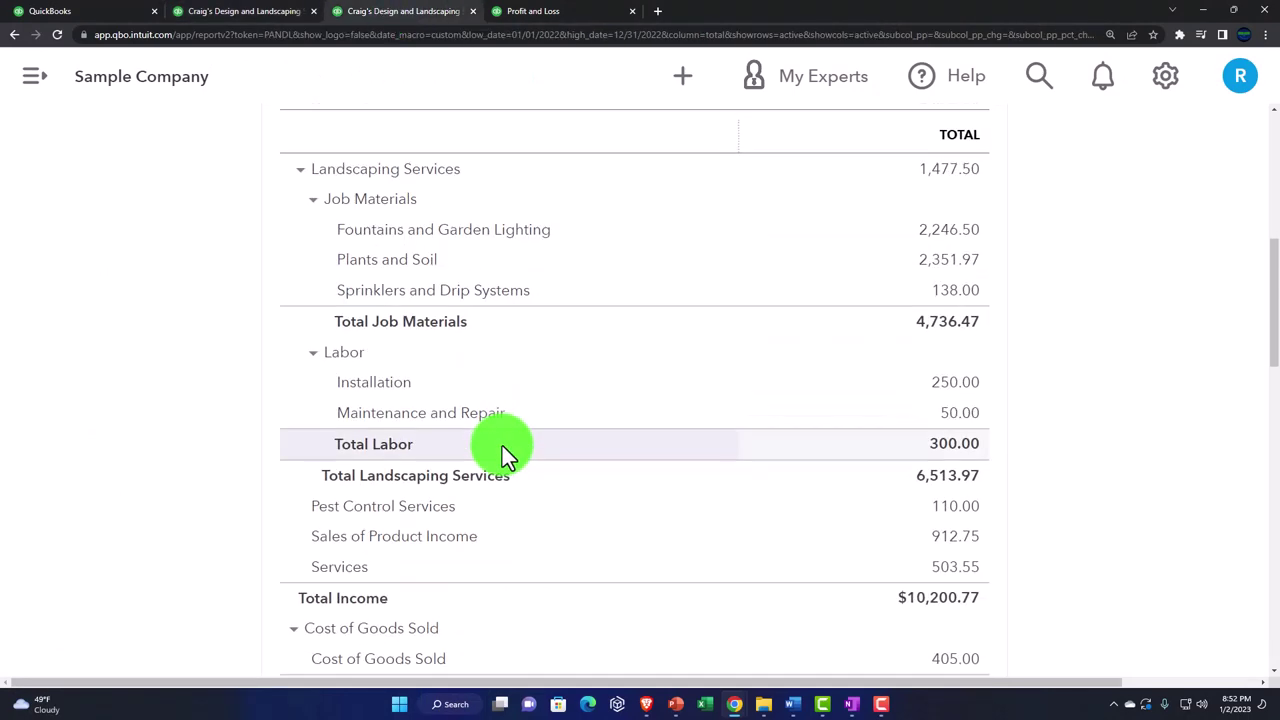
scroll(473, 387, "down", 1)
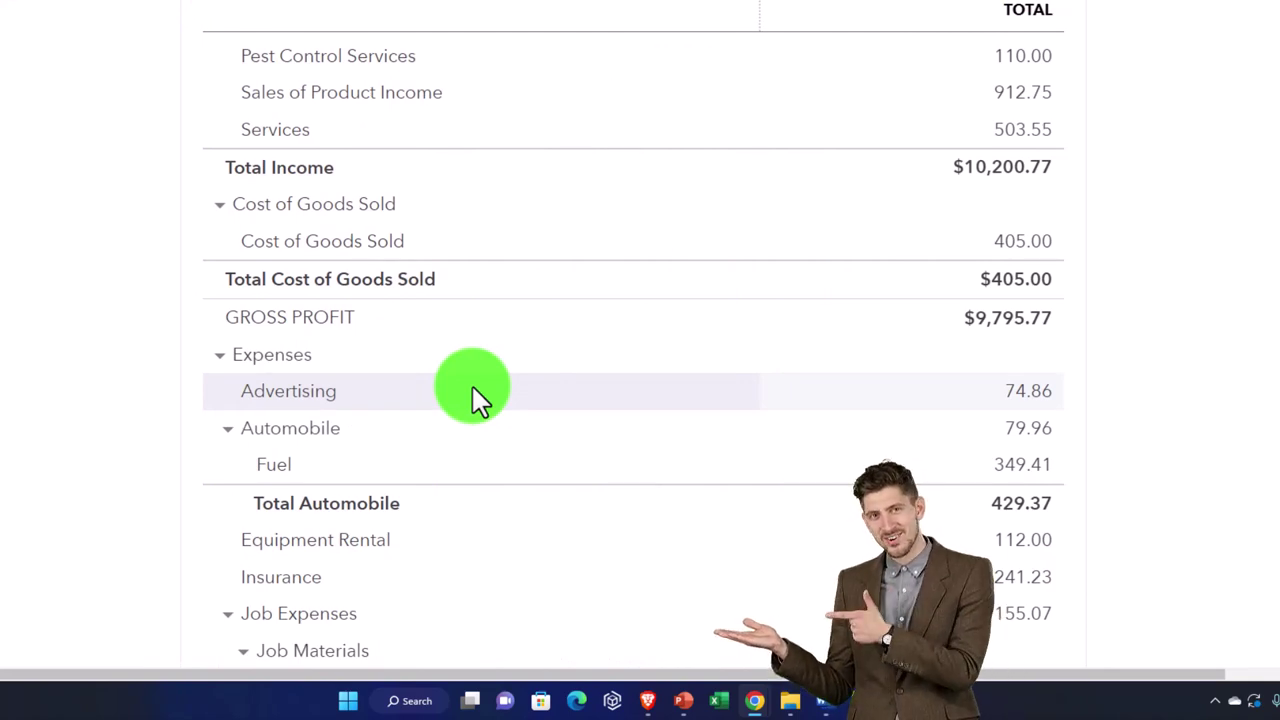
- Compare the Balance Sheet's asset and liability accounts with the job expenses in the Profit and Loss report
left_click(262, 13)
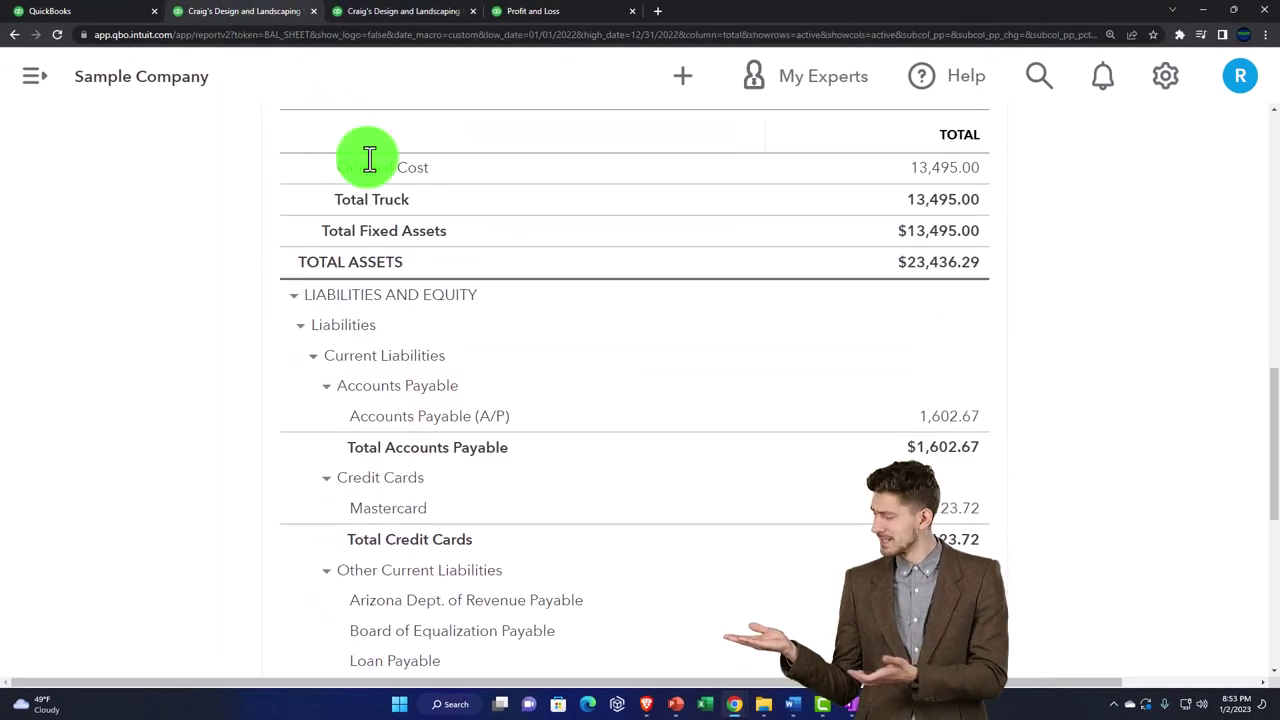
scroll(627, 466, "up", 4)
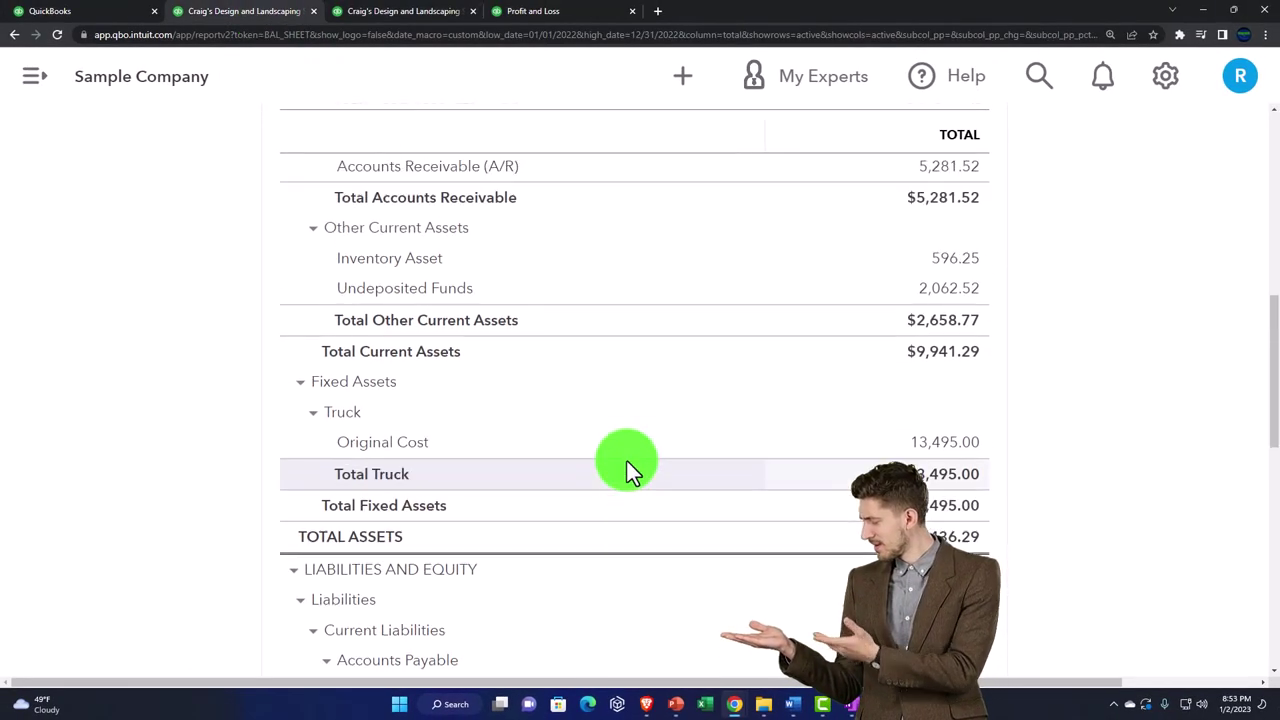
scroll(627, 466, "down", 4)
scroll(627, 461, "down", 2)
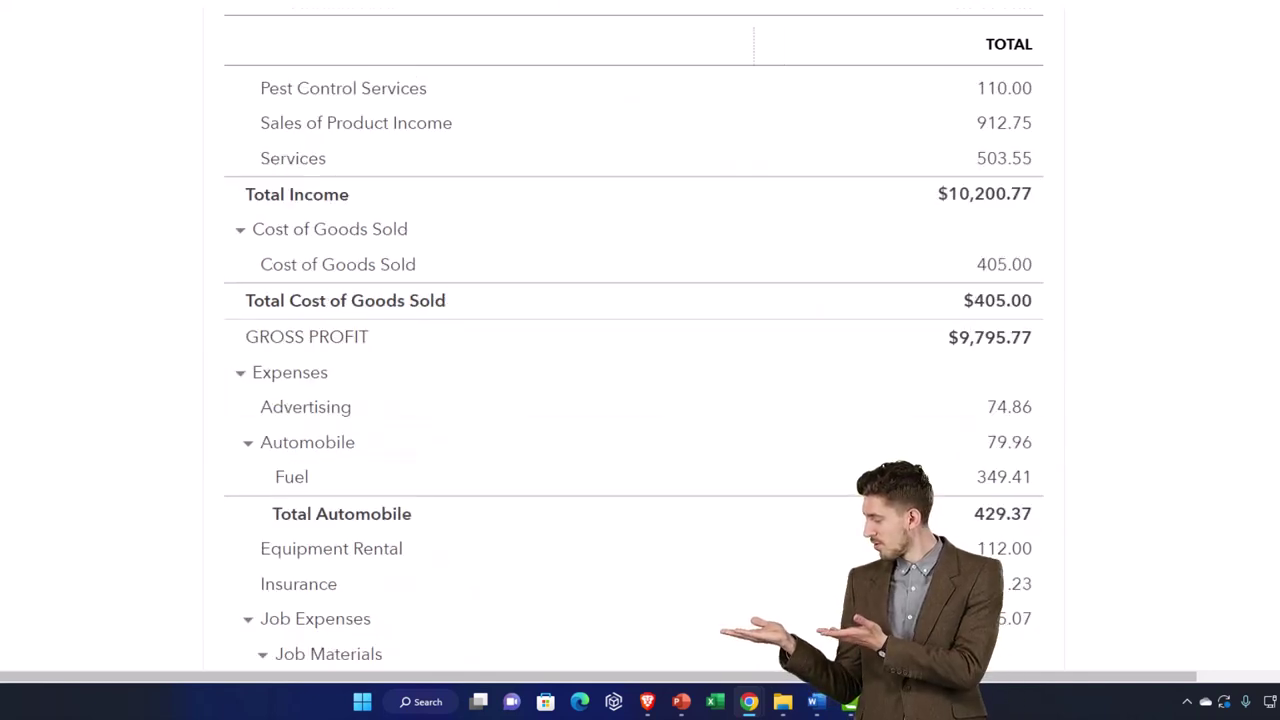
scroll(947, 507, "down", 1)
scroll(948, 512, "down", 1)
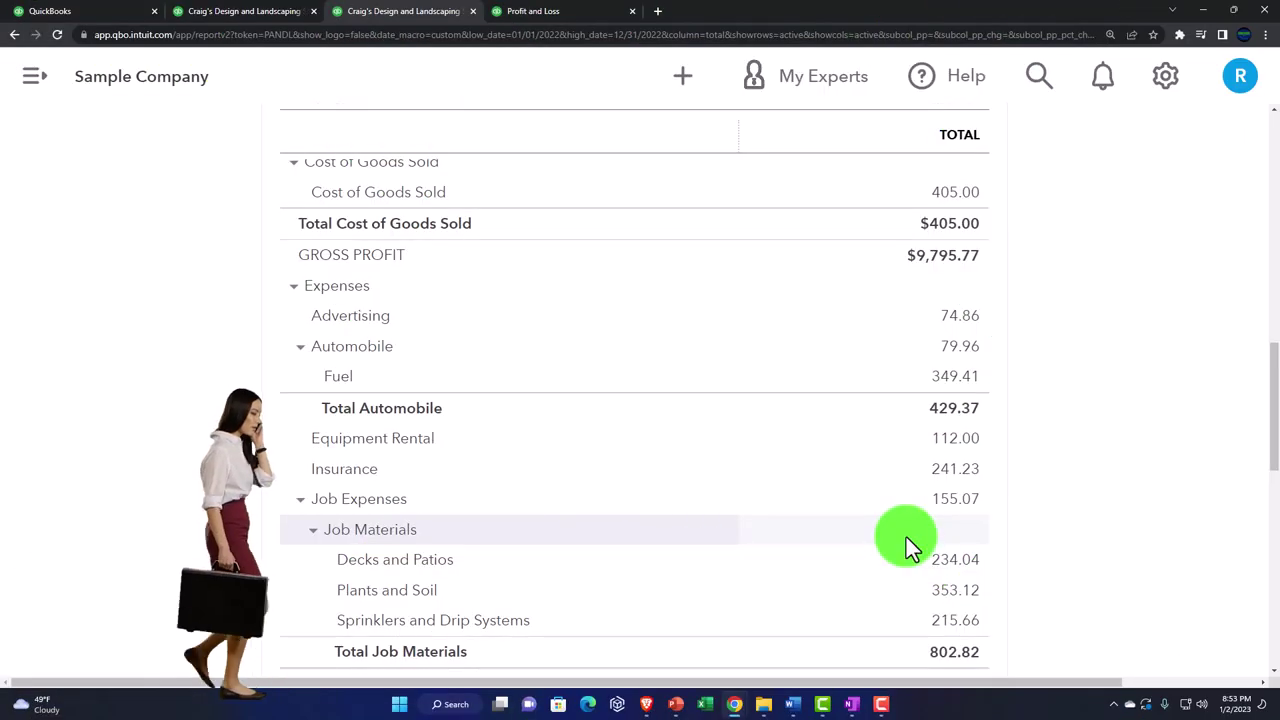
- Switch to OneNote, examine the customers and employees cycles in the flowchart, and return to the browser reports
left_click(850, 706)
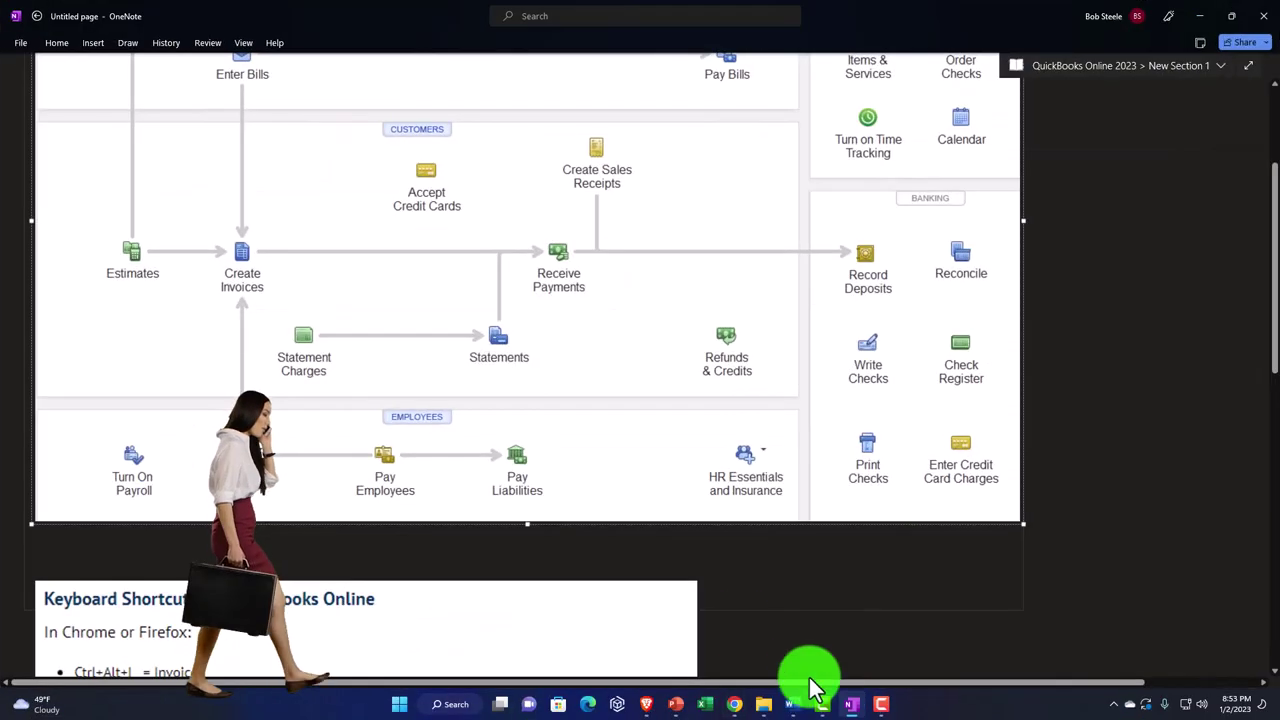
scroll(738, 620, "up", 3)
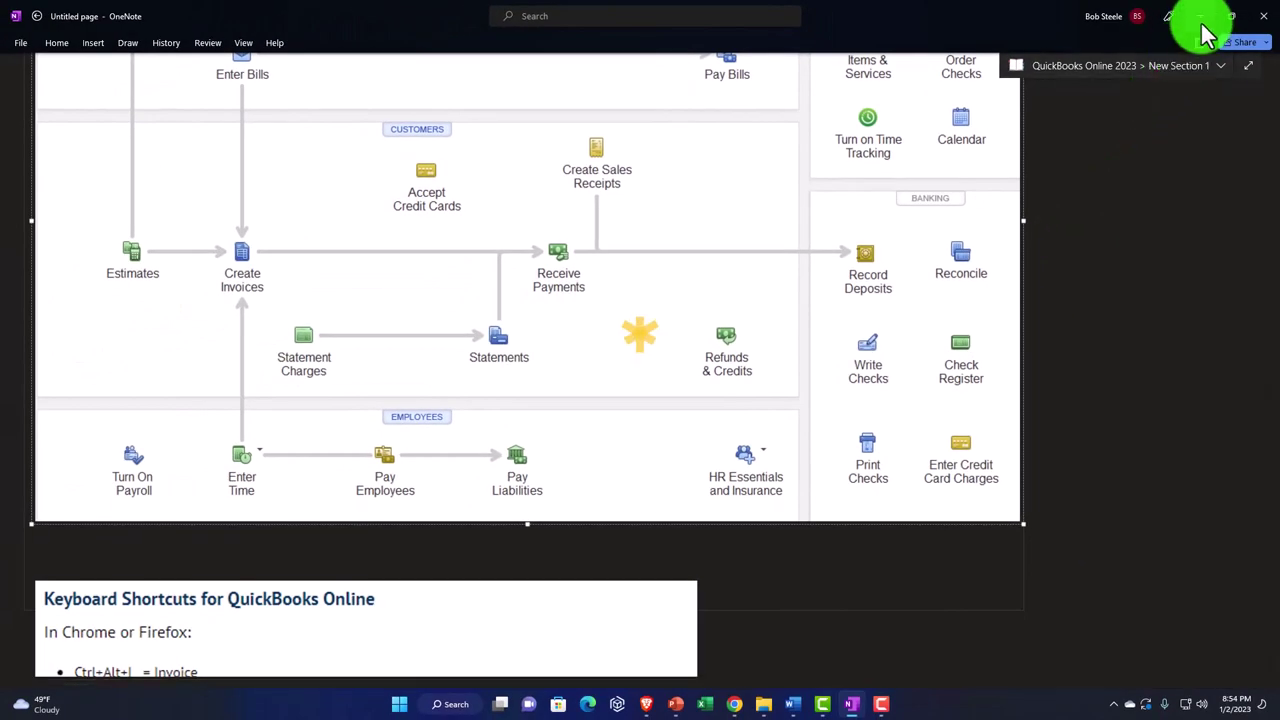
left_click(1202, 22)
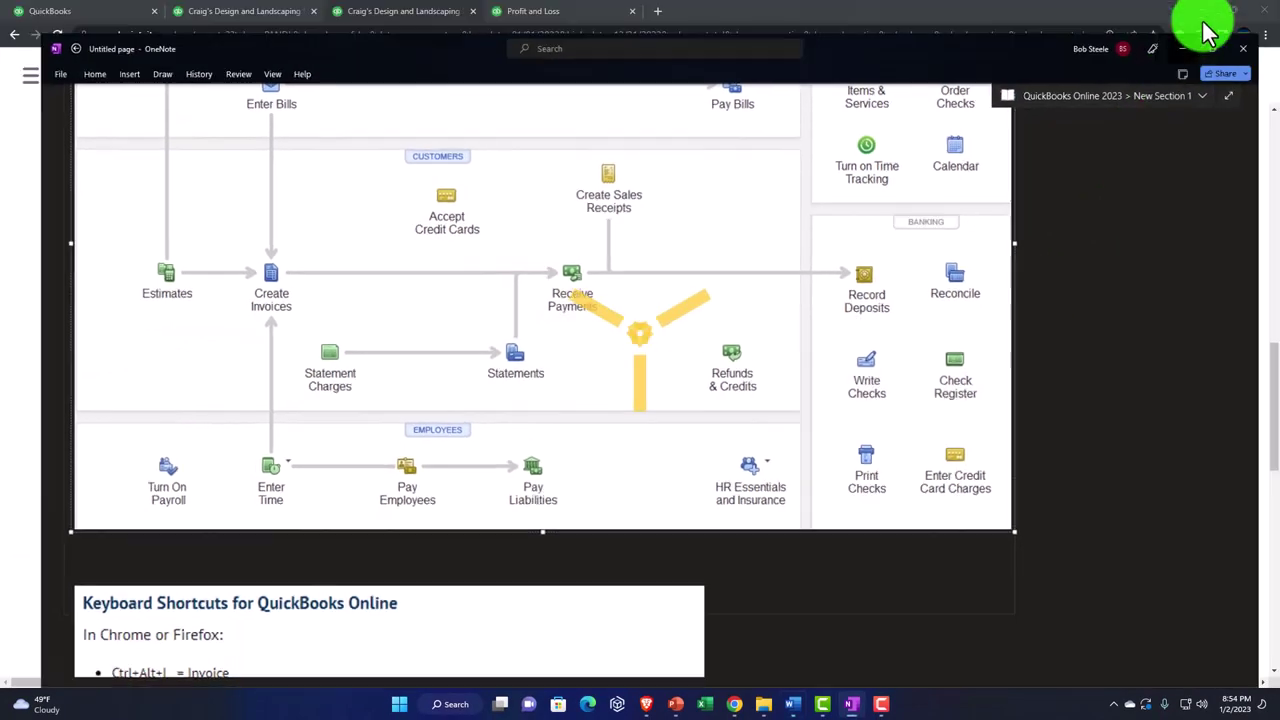